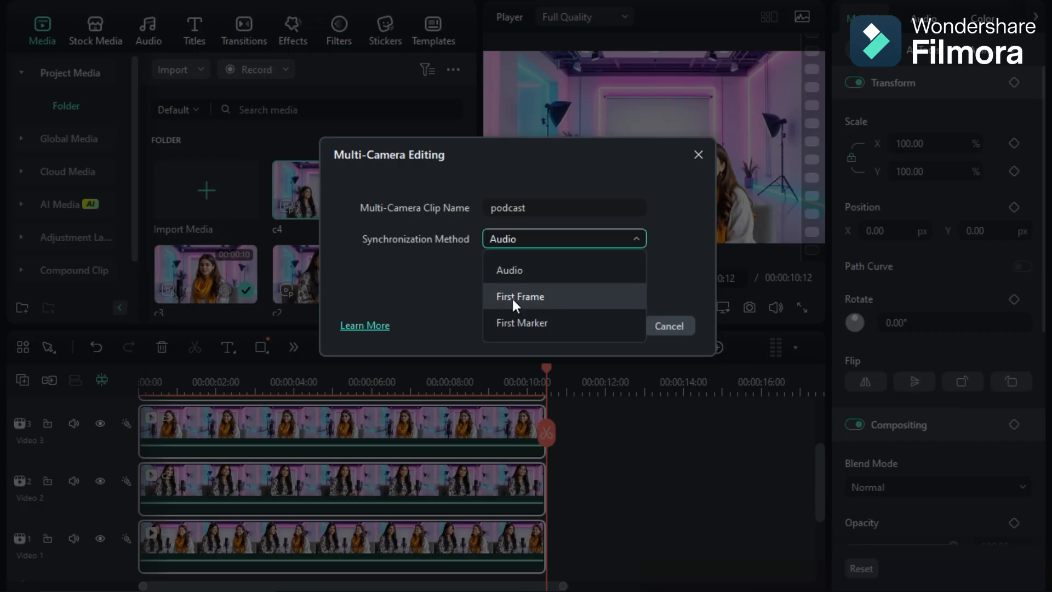
Create the multi-camera clip "podcast" synchronized by First Frame, with proxy files created automatically
click(513, 299)
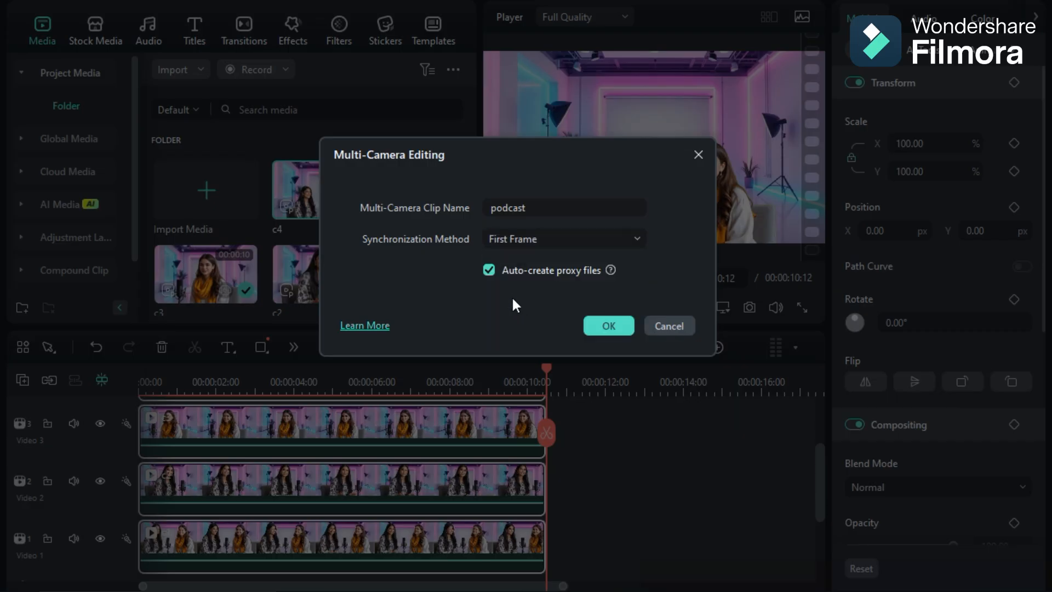
click(604, 327)
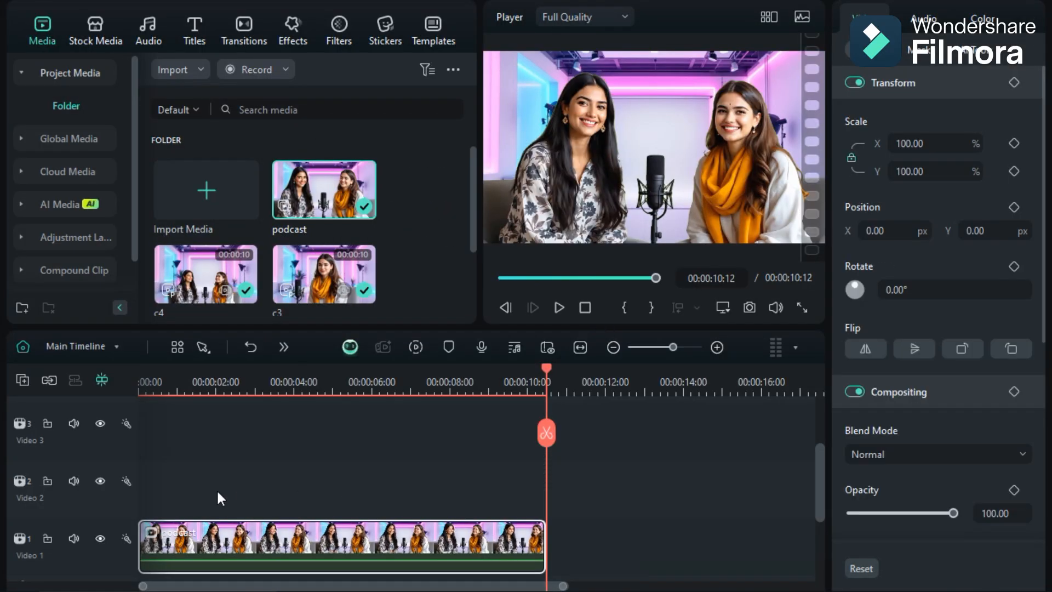
Play the podcast clip from its start in multi-camera view and cut live between the different camera angles
drag(548, 370, 141, 369)
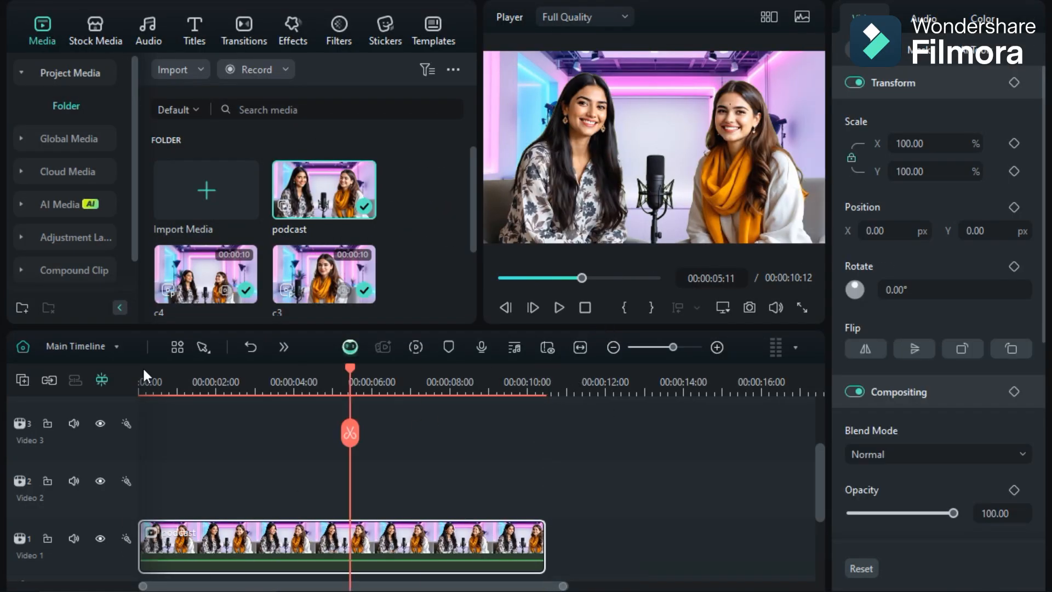
click(768, 17)
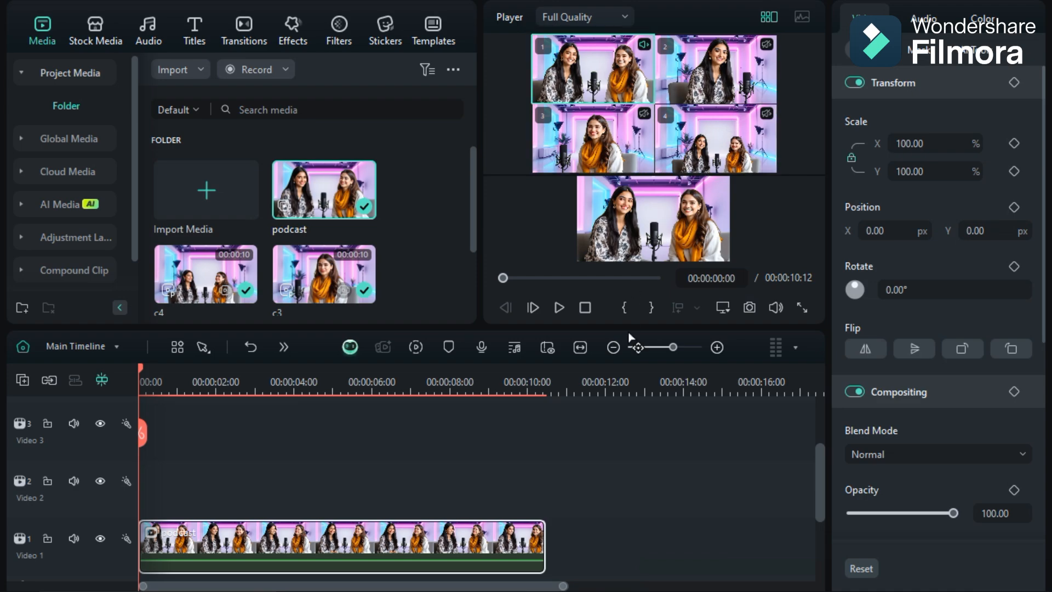
click(558, 307)
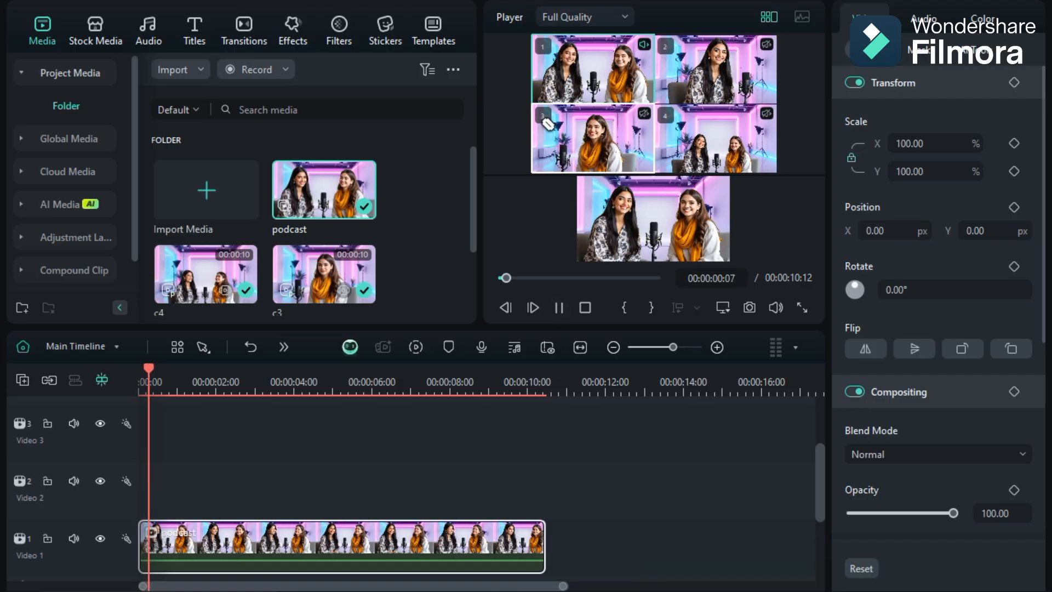
click(715, 83)
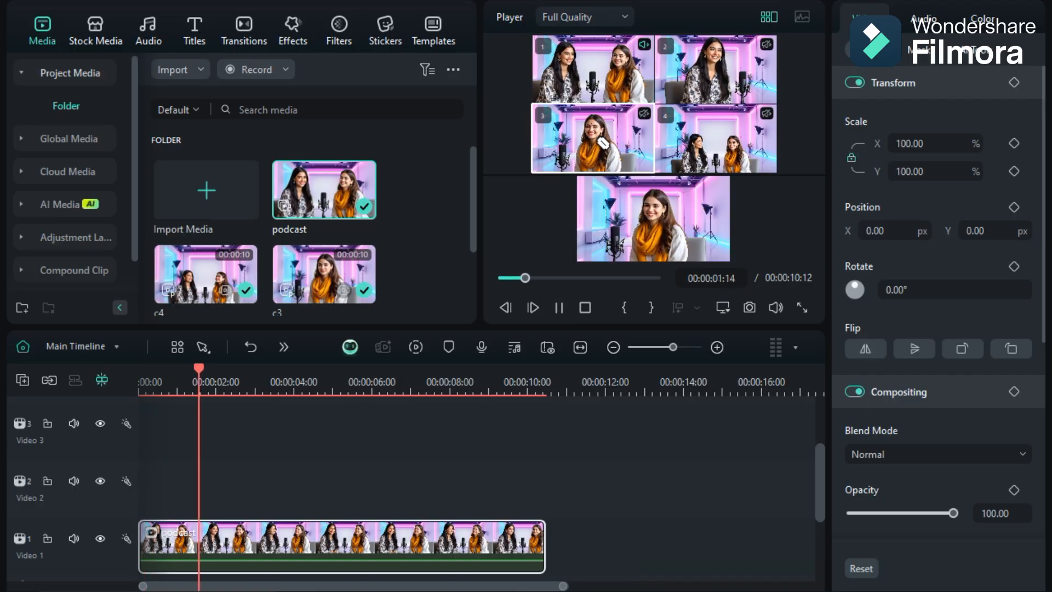
click(721, 142)
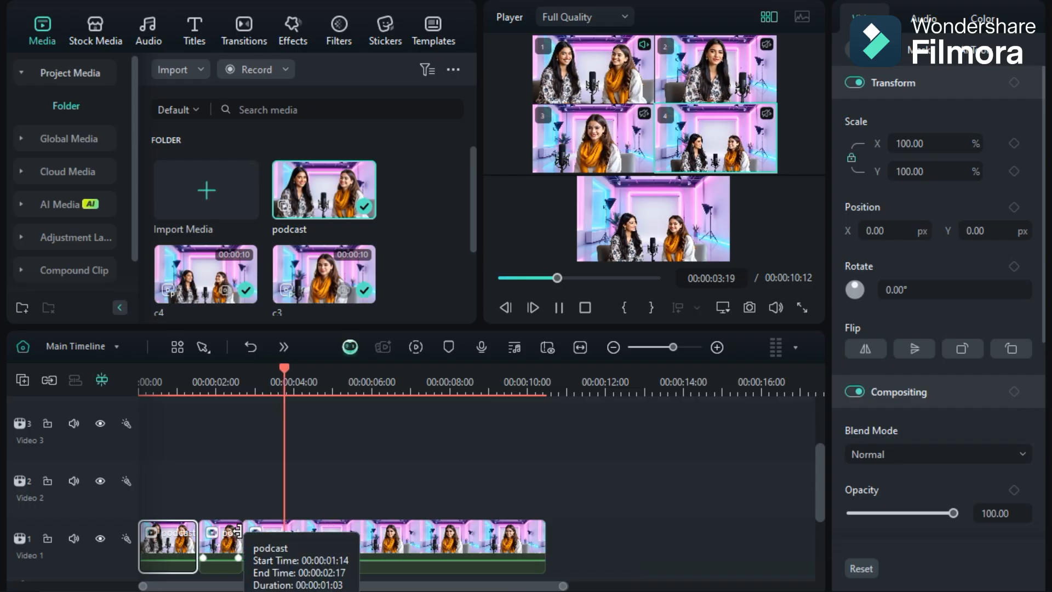
click(585, 82)
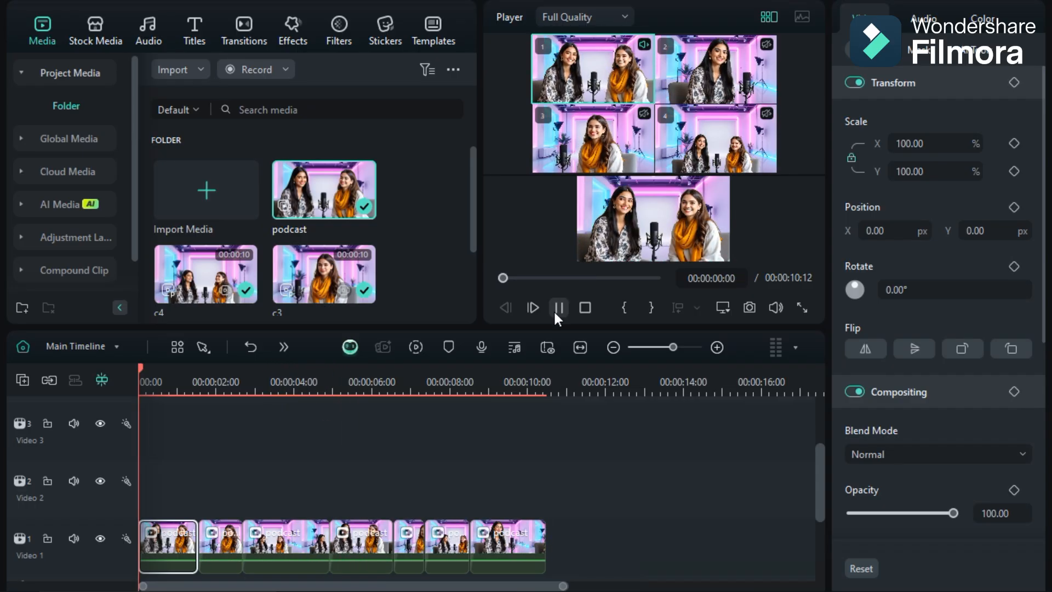
Play back the multi-camera cut from the start and switch the player to the single-picture view
click(554, 308)
click(763, 17)
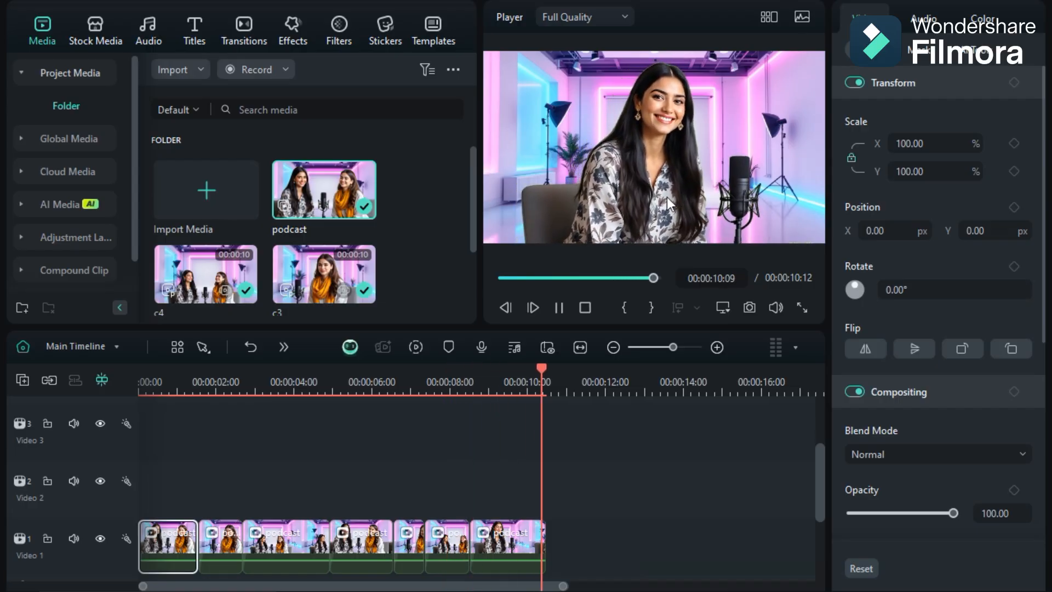
click(558, 307)
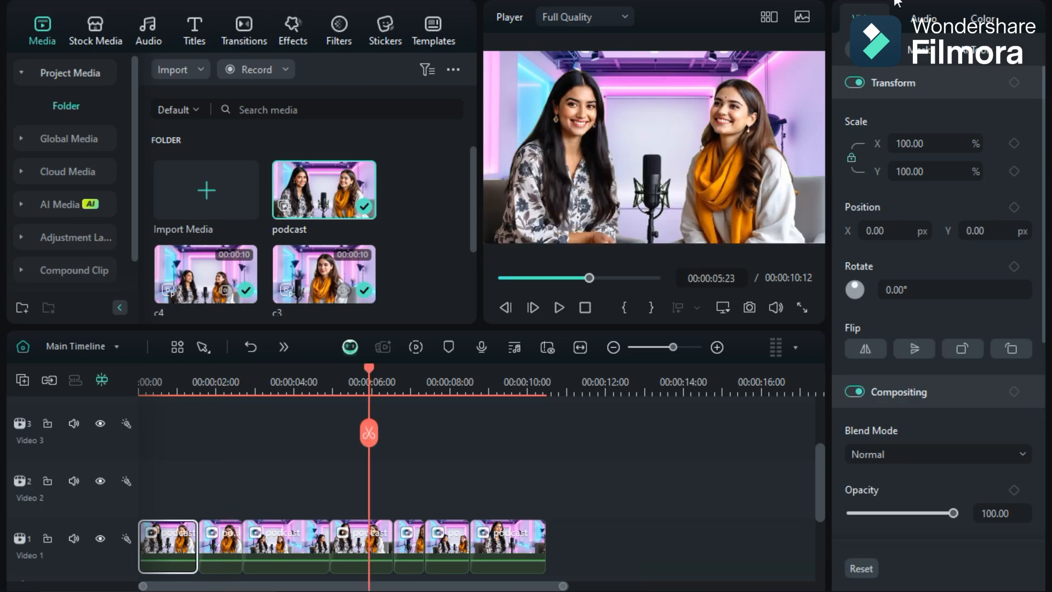
click(897, 2)
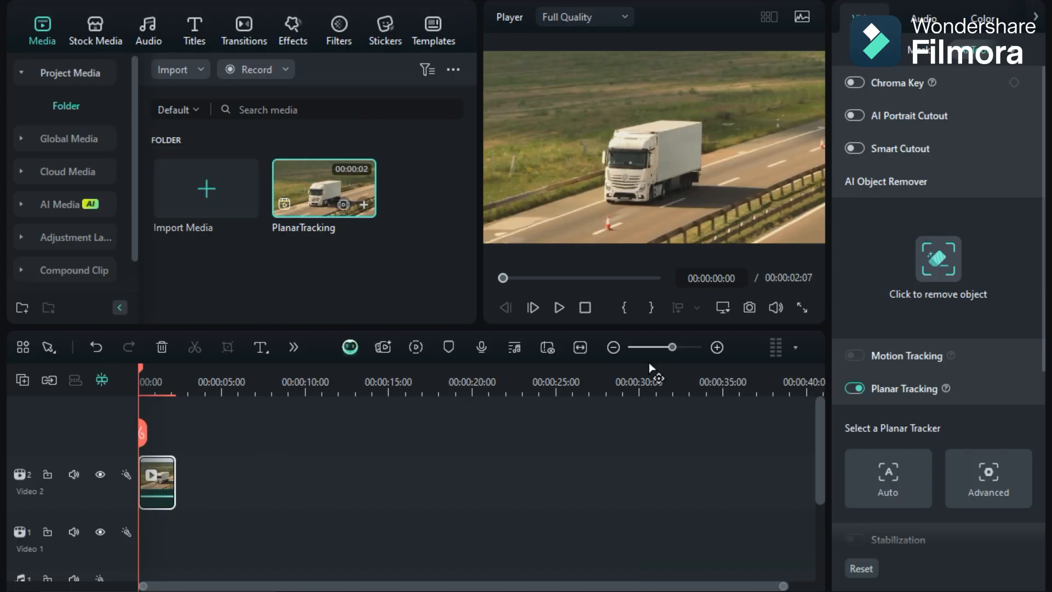
Enable Planar Tracking on the PlanarTracking truck clip and choose the Auto tracker
drag(681, 347, 684, 347)
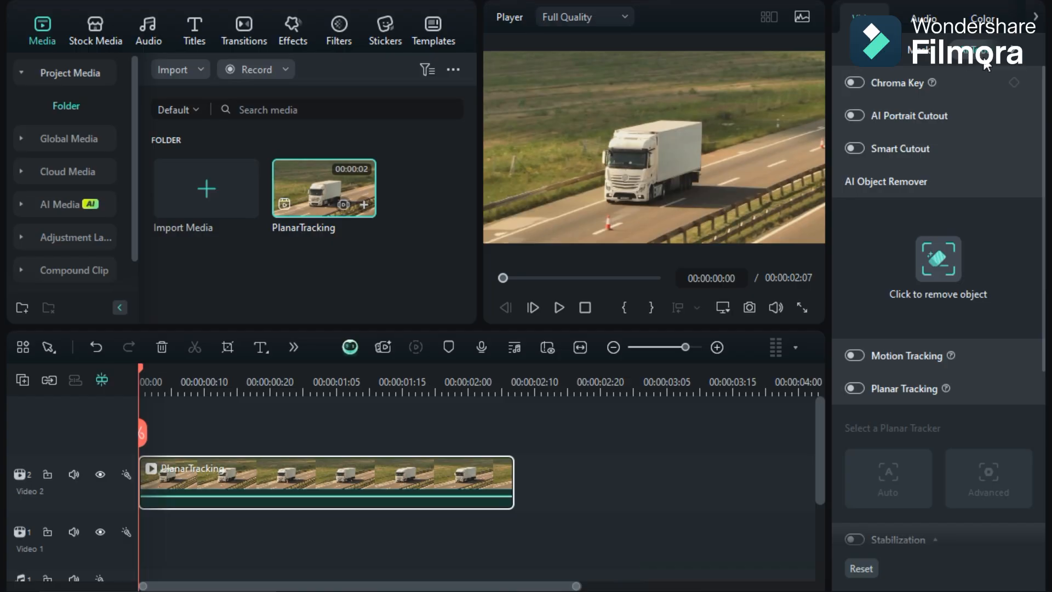
click(855, 387)
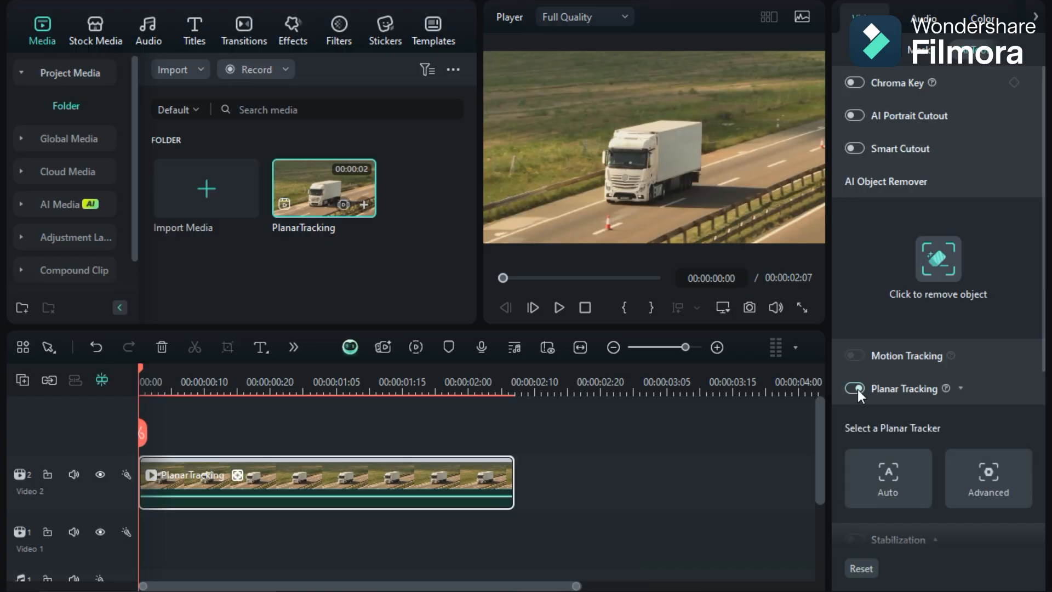
click(888, 475)
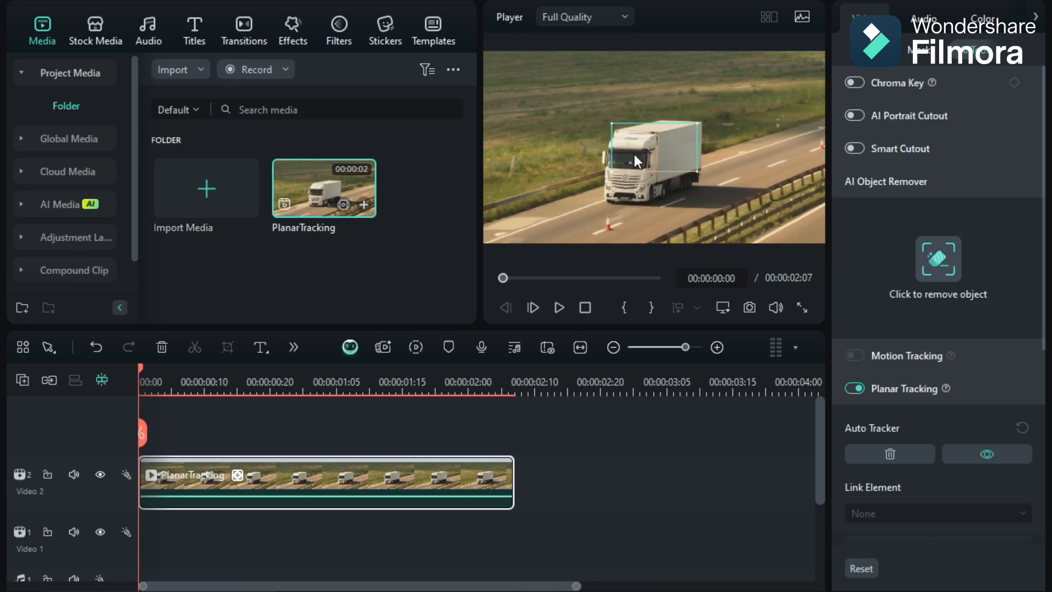
Fit the planar tracker's four corners to the side panel of the truck's cargo box and run the tracking
drag(649, 158, 692, 167)
drag(740, 131, 702, 123)
drag(734, 179, 702, 167)
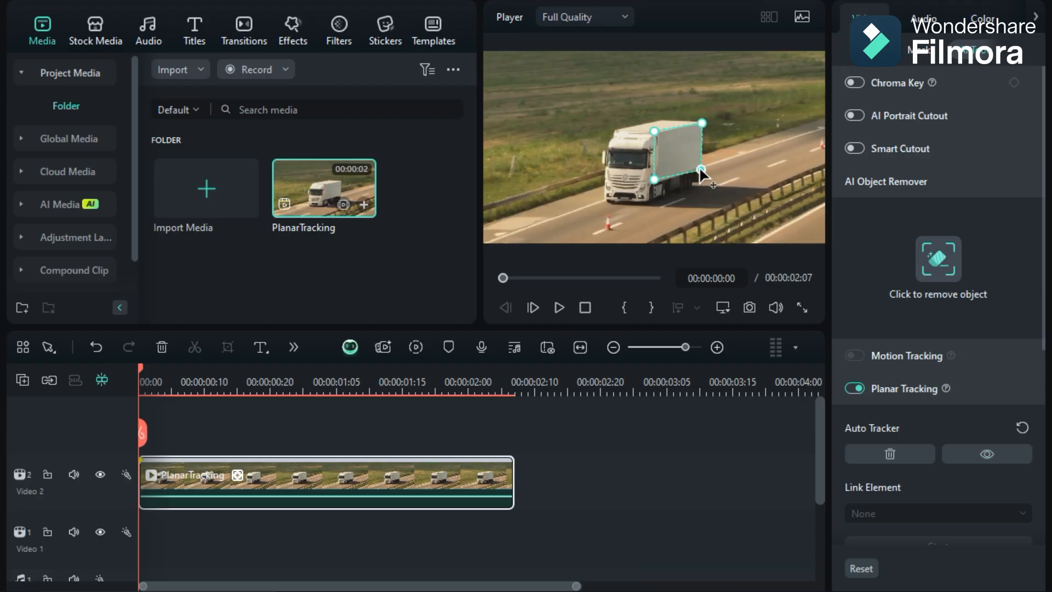
drag(656, 132, 655, 131)
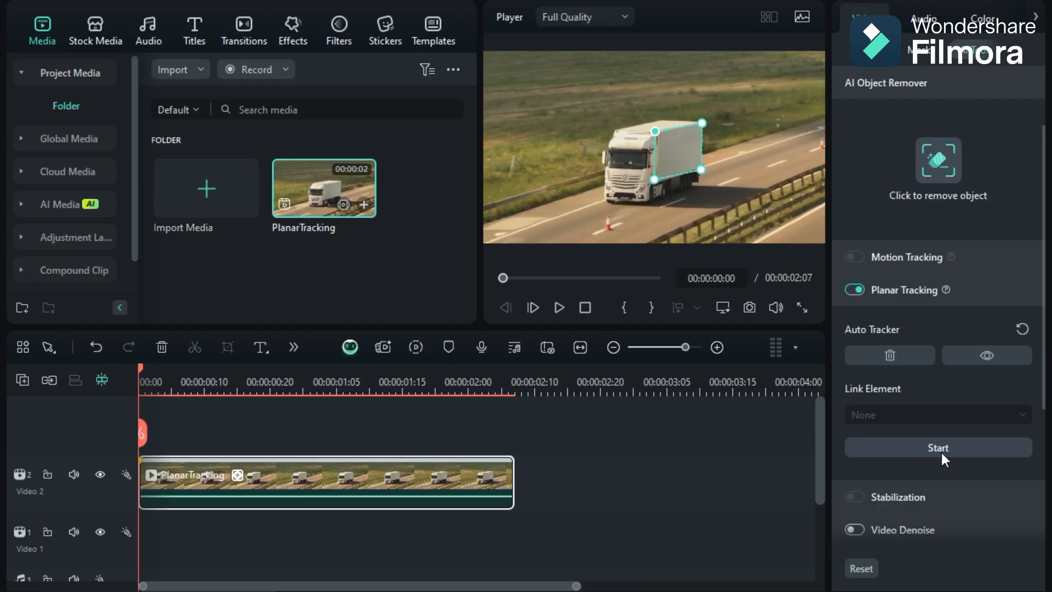
click(938, 448)
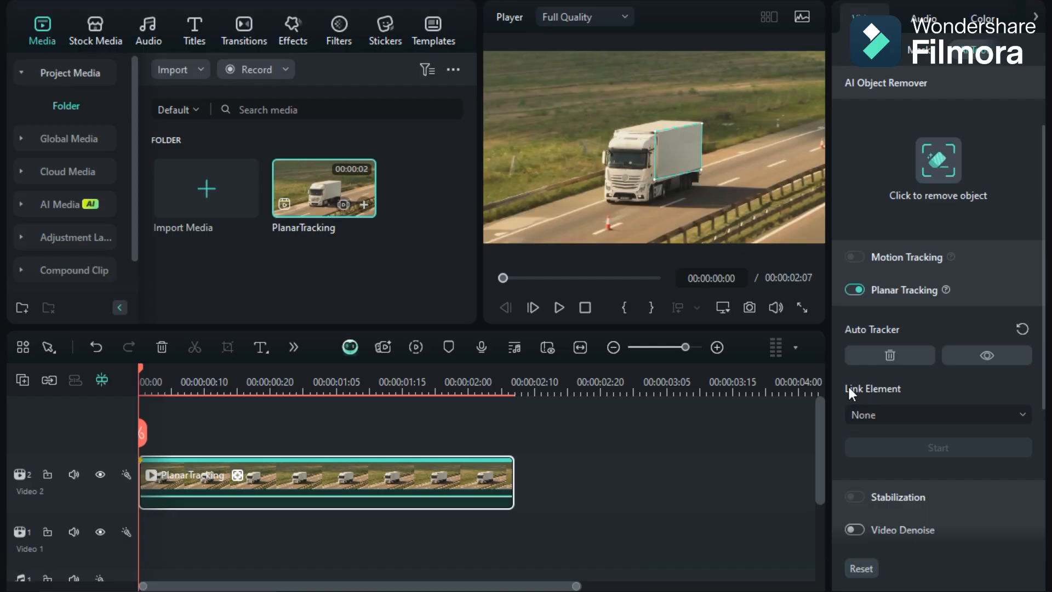
Link the "FULL STORY IMAGE सिर्फ एक क्लिक" picture from the computer to the planar tracker and play back the result
click(875, 414)
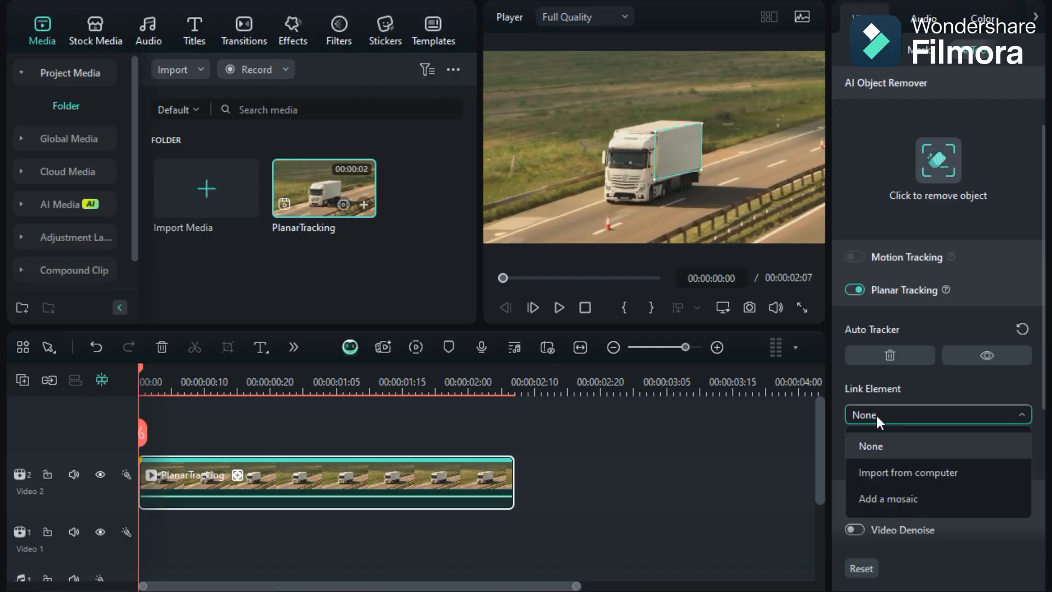
click(899, 474)
click(250, 180)
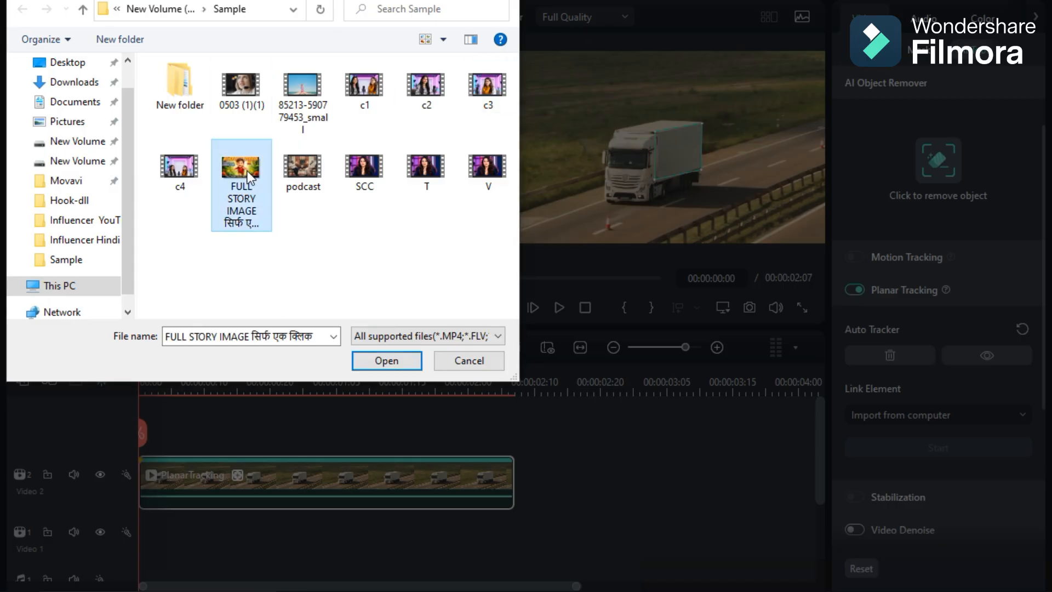
click(406, 366)
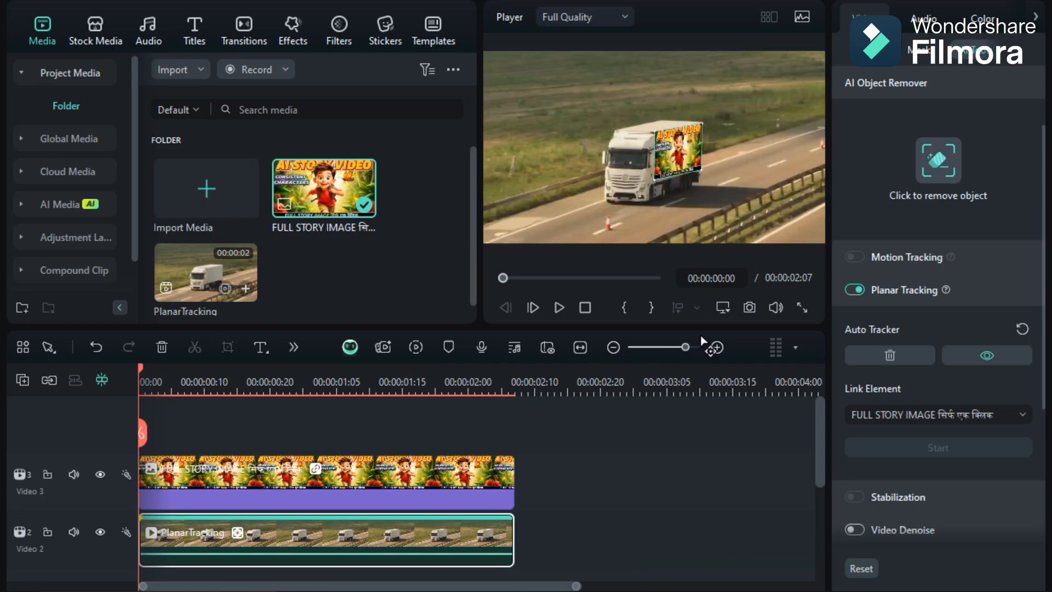
click(559, 307)
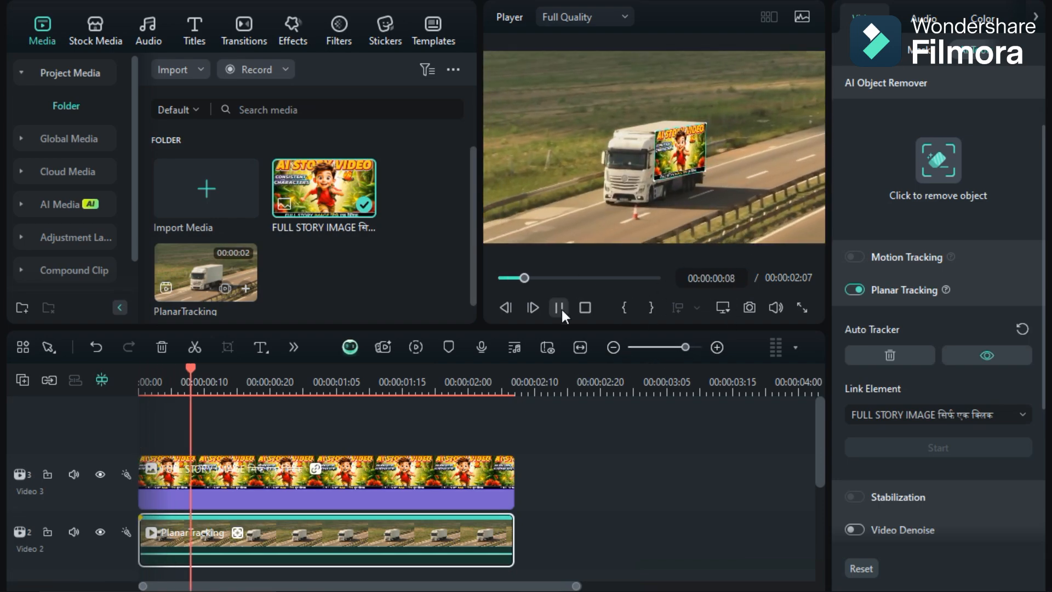
click(559, 307)
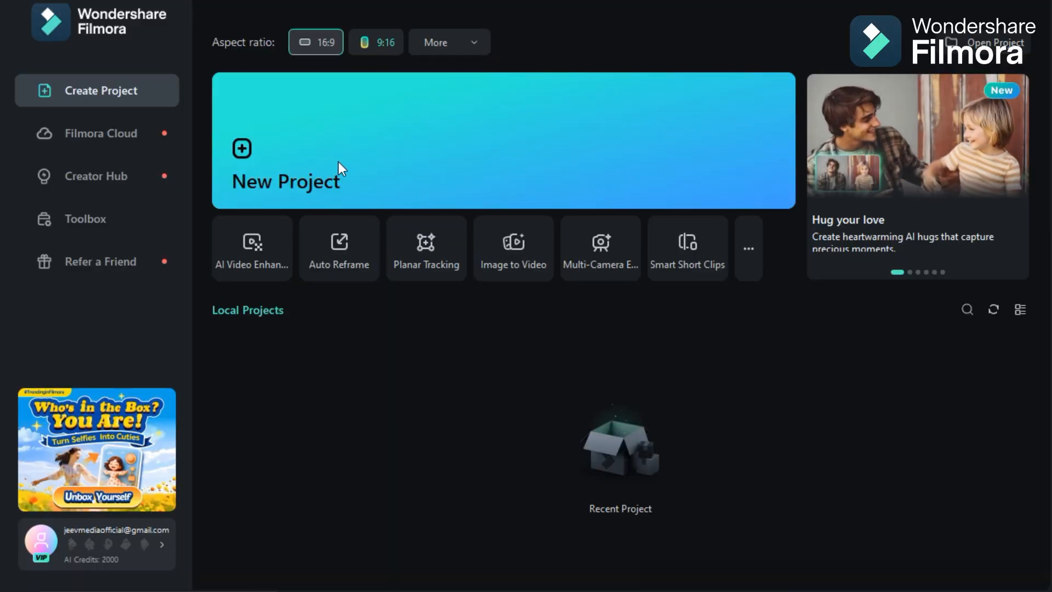
Create a new project, import the video 0503 (1)(1) from the Sample folder and add it to the timeline
click(337, 162)
click(300, 230)
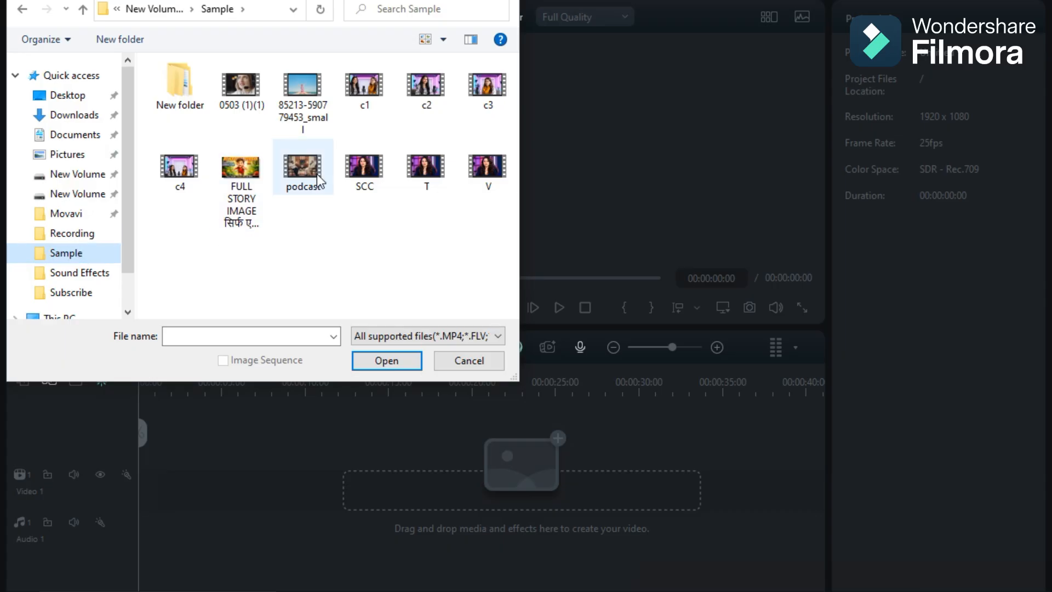
click(248, 82)
click(387, 360)
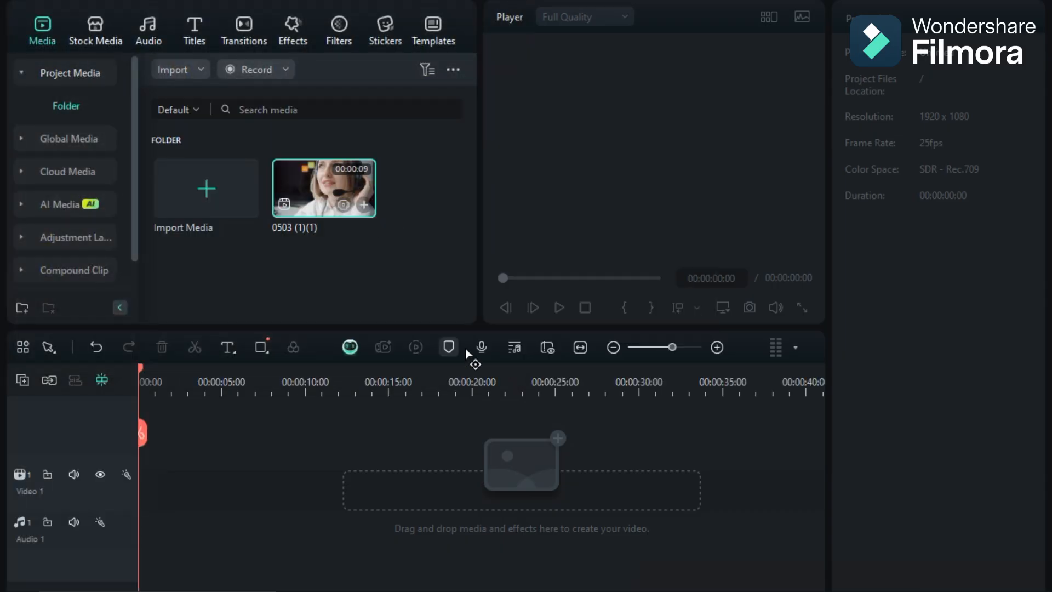
click(363, 204)
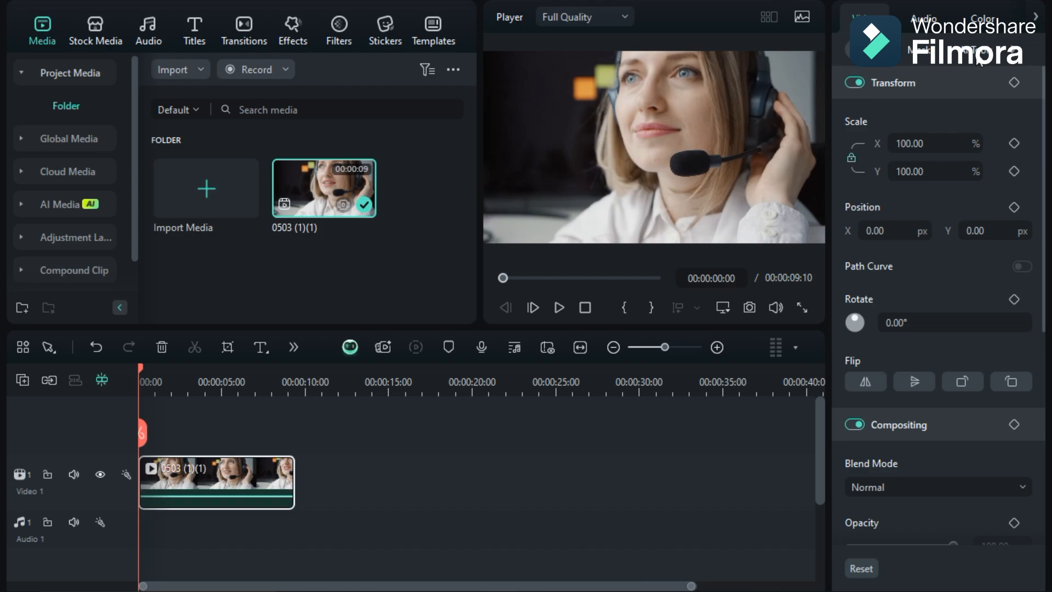
Generate an enhanced version of the 0503 (1)(1) clip with AI Video Enhancer
click(979, 57)
scroll(957, 199, down, 3)
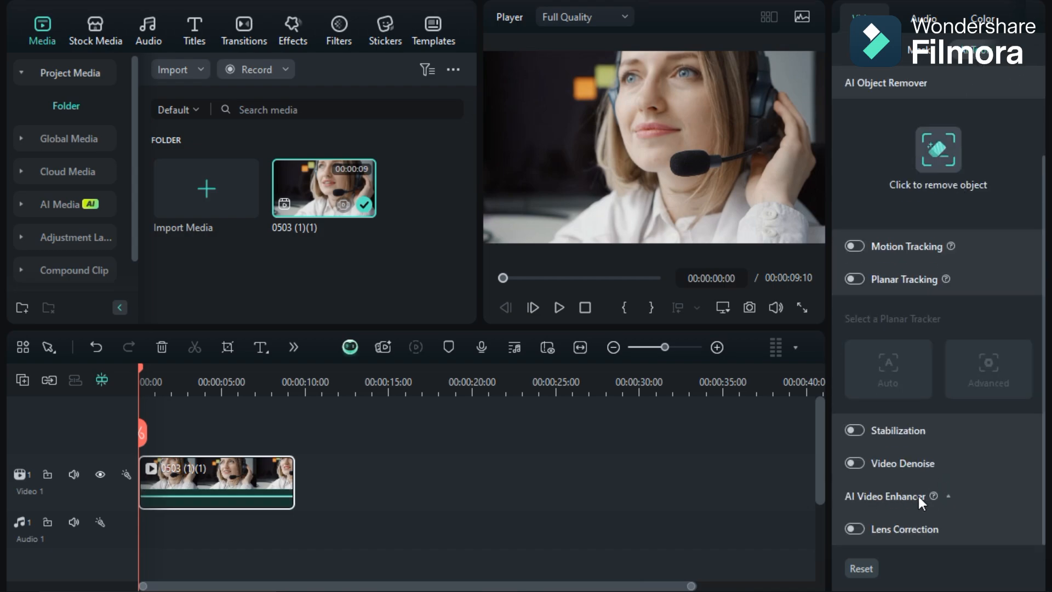
click(918, 495)
scroll(962, 419, down, 4)
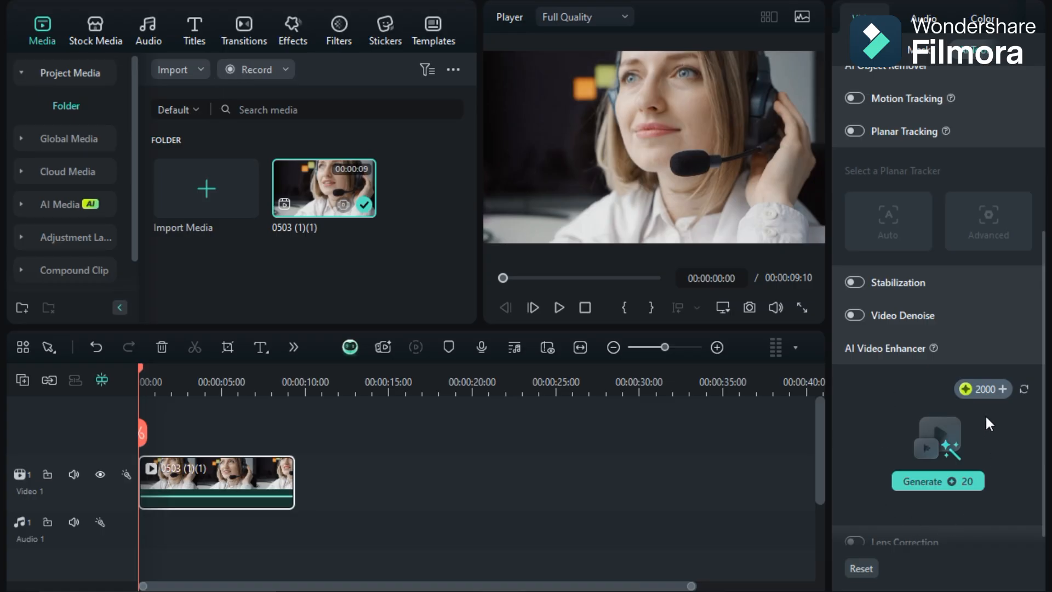
click(928, 482)
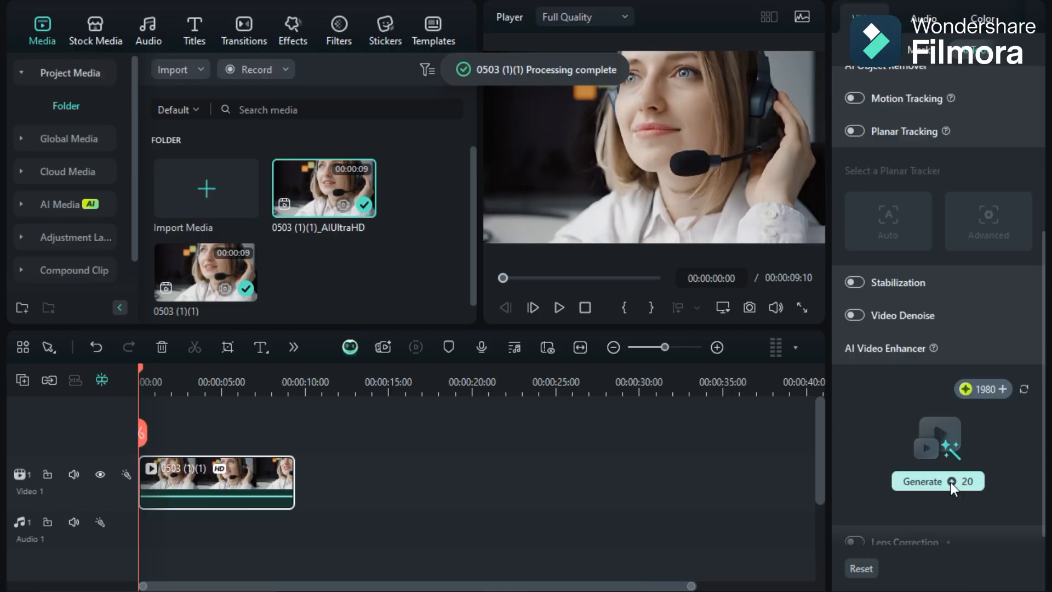
Place the original 0503 (1)(1) clip at the timeline start with the enhanced clip behind it, and play both for comparison
drag(205, 273, 484, 469)
click(344, 471)
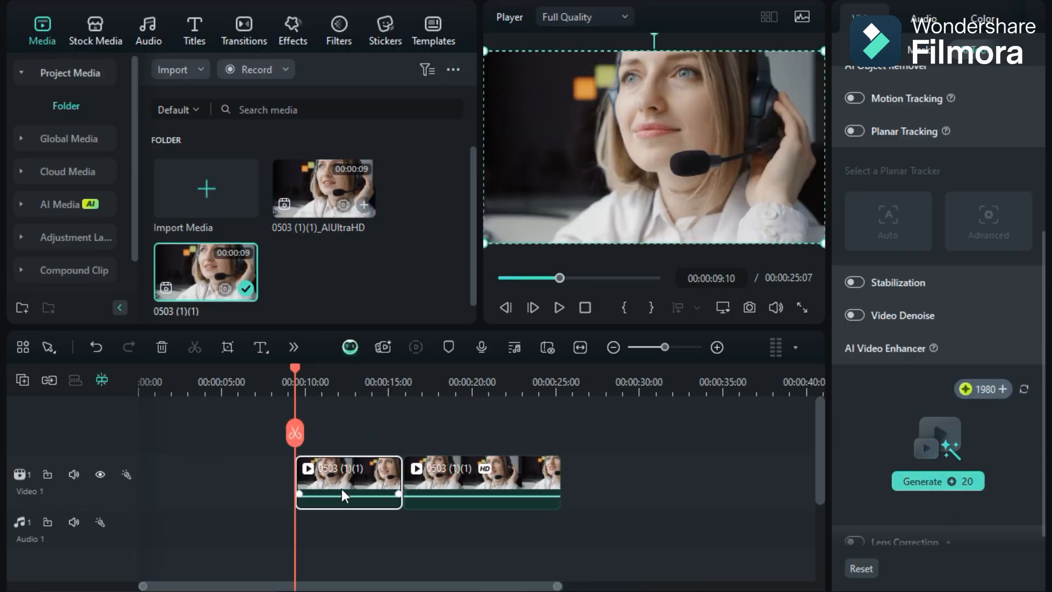
drag(344, 496, 186, 496)
drag(476, 475, 321, 475)
click(244, 420)
key(Home)
click(558, 307)
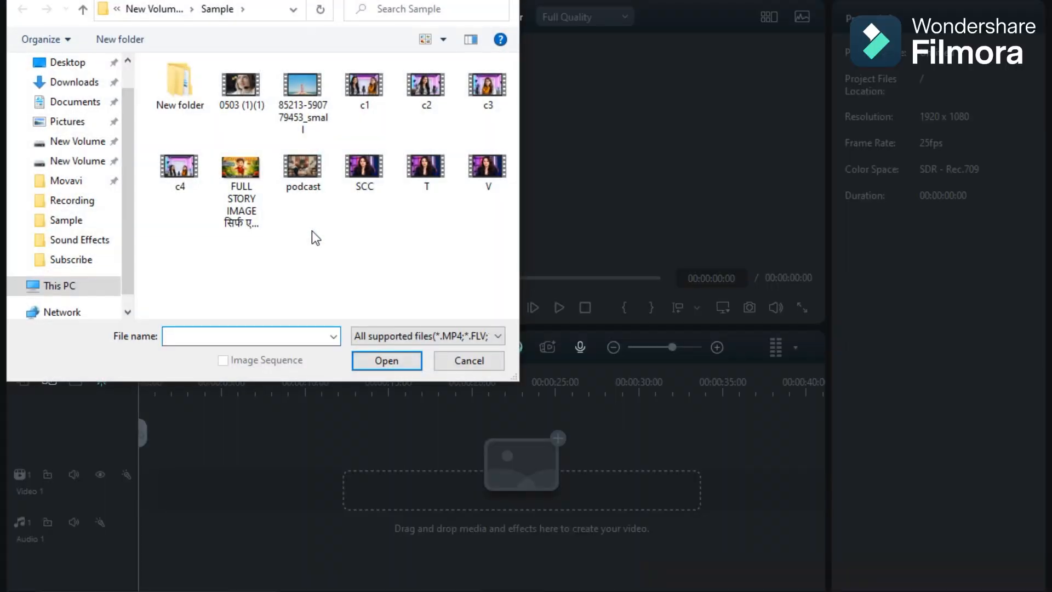
Import the video T from the Sample folder, add it to the timeline and play it to about 8 seconds
click(426, 165)
click(384, 360)
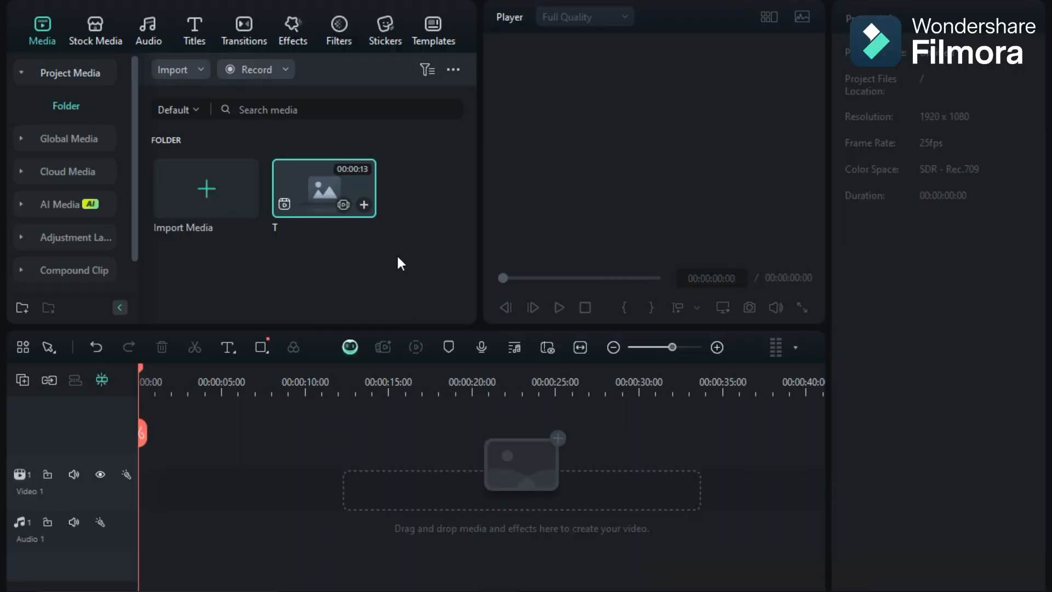
click(364, 204)
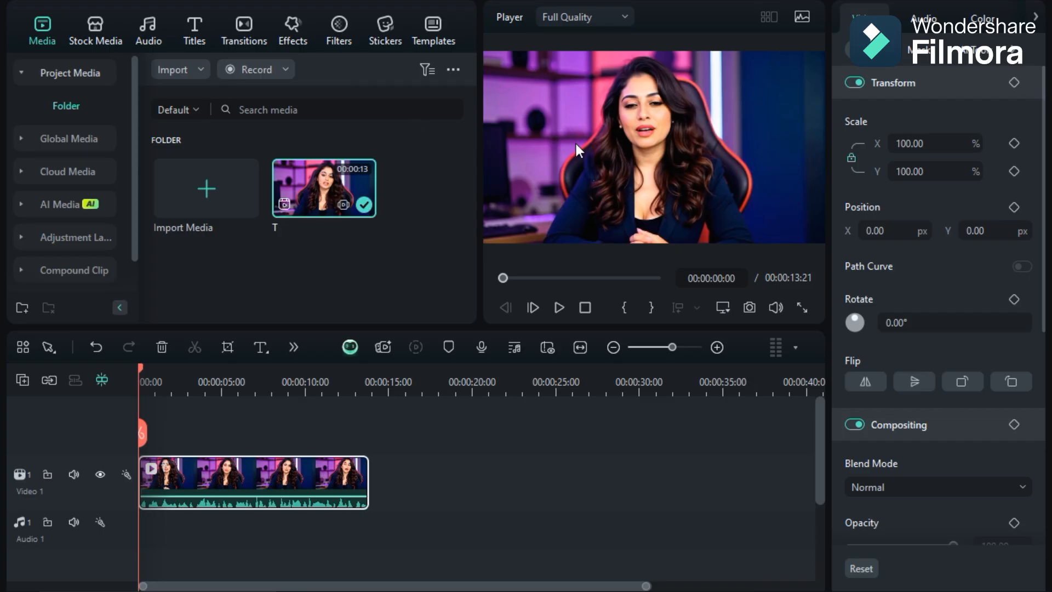
click(559, 308)
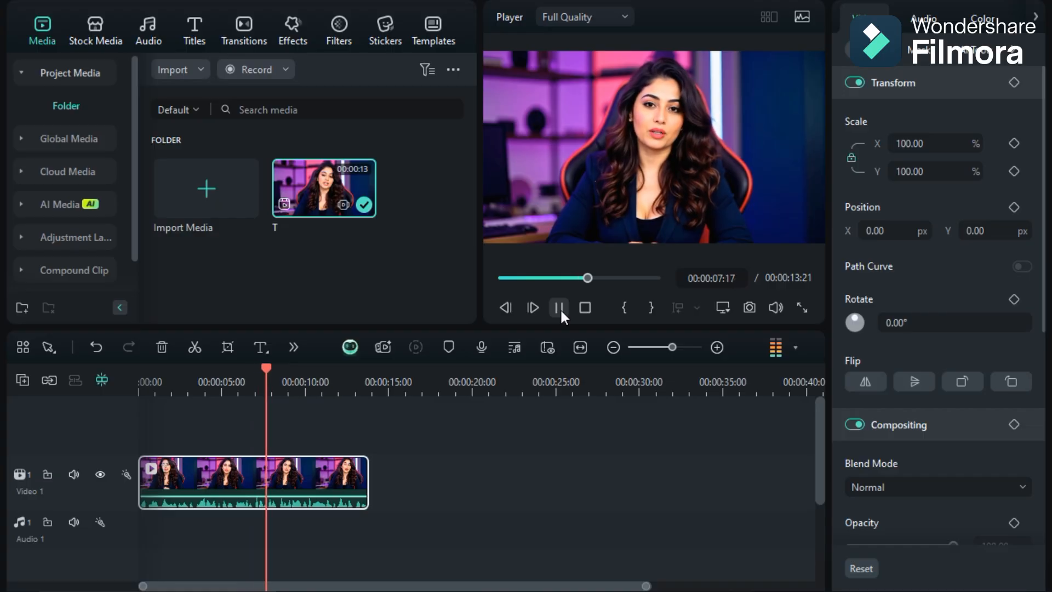
click(558, 307)
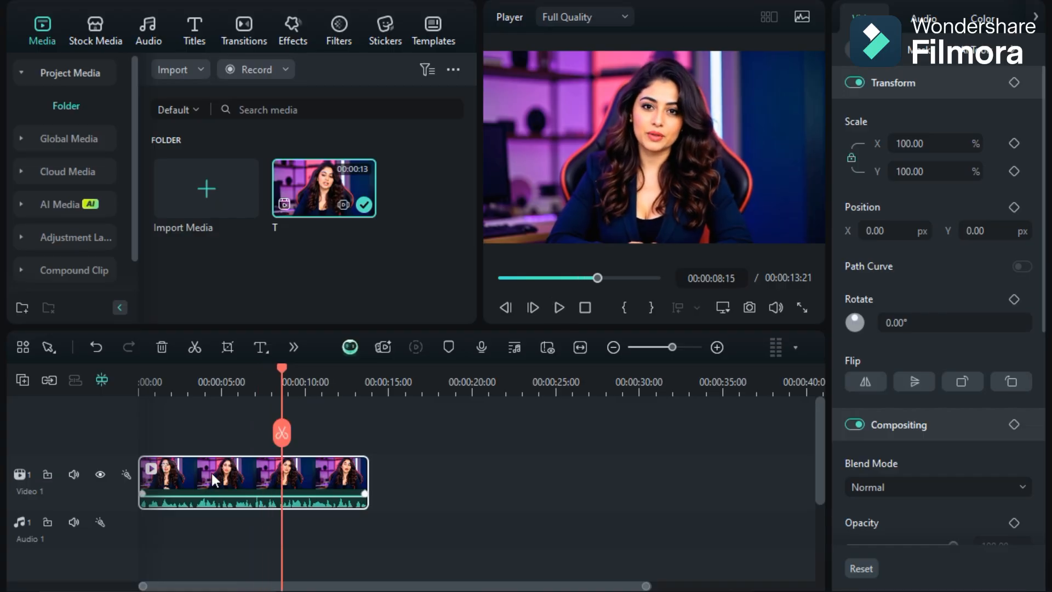
Translate the T clip's voice and captions from Hindi (India) to English (US) with AI Translation, using Lip-sync and Auto-match
right_click(213, 476)
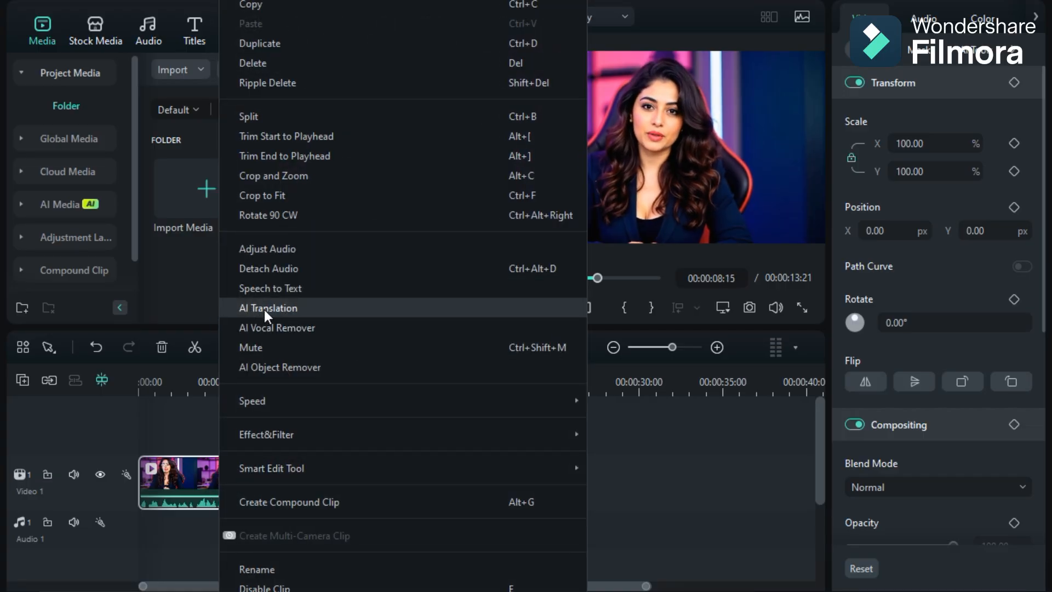
click(264, 308)
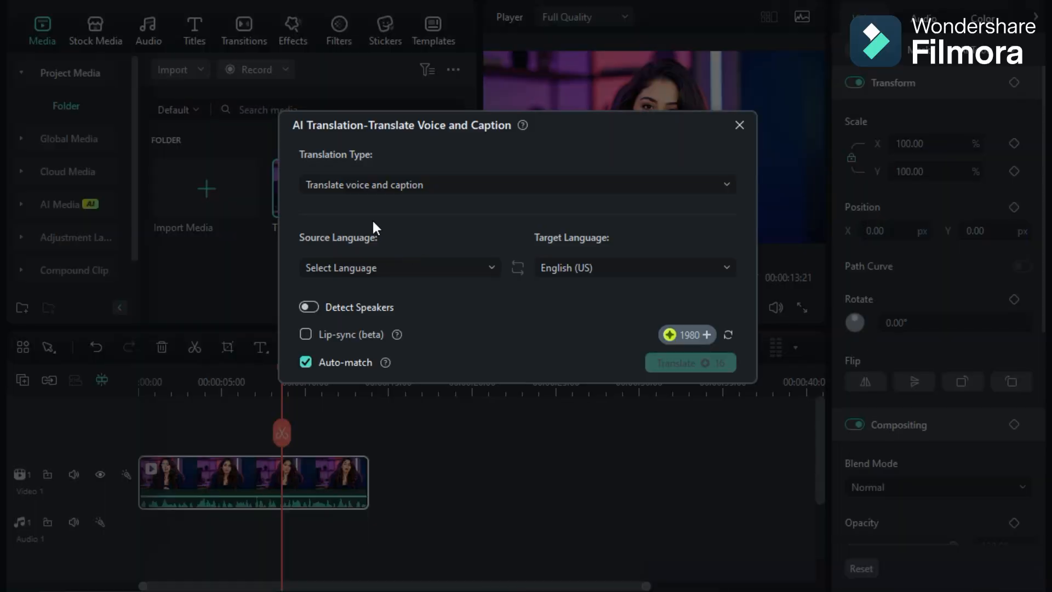
click(361, 267)
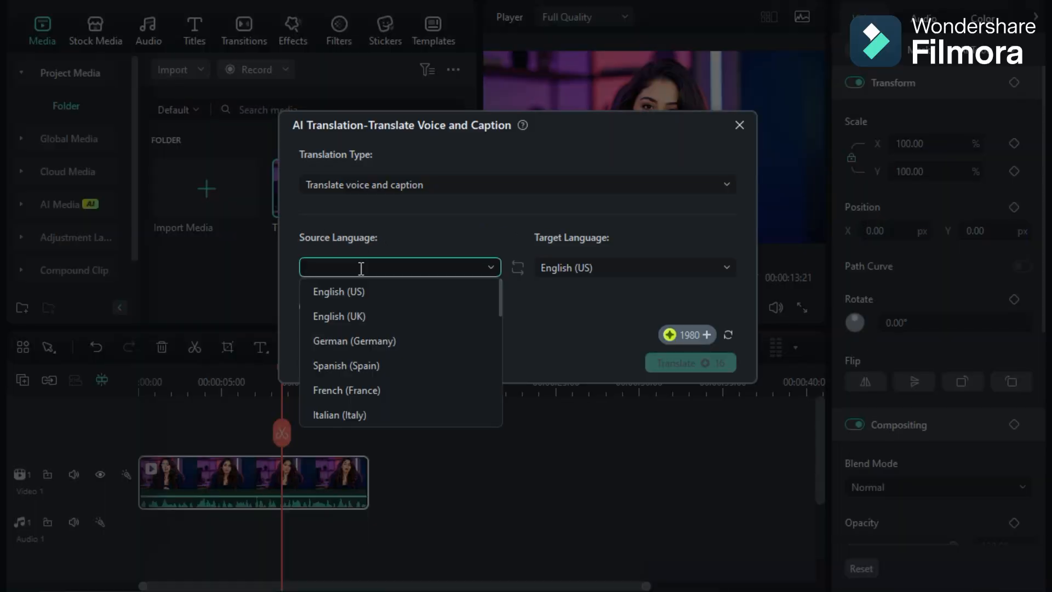
text(hin)
click(343, 342)
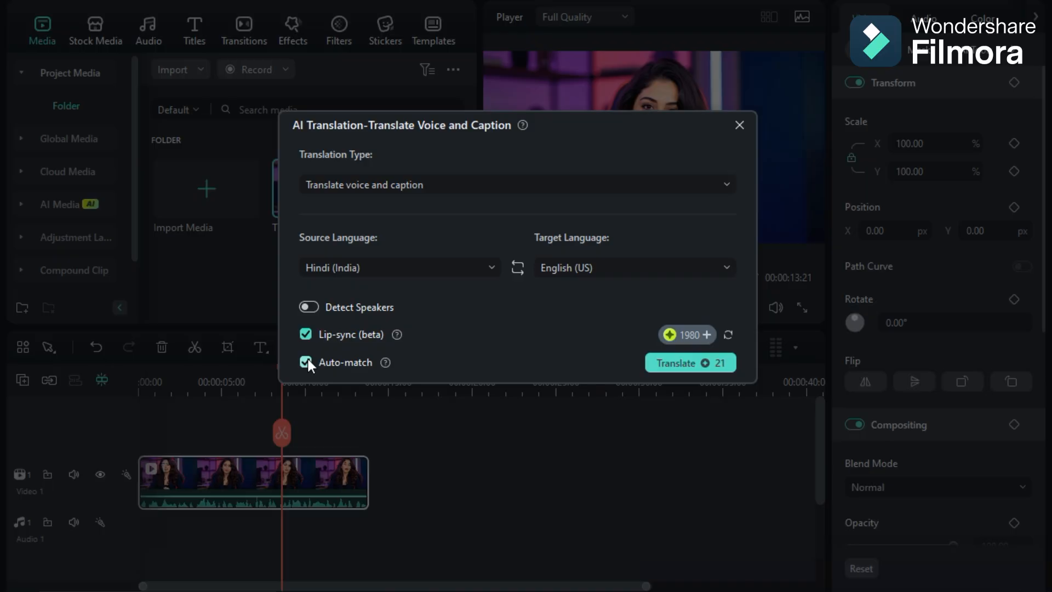
click(681, 365)
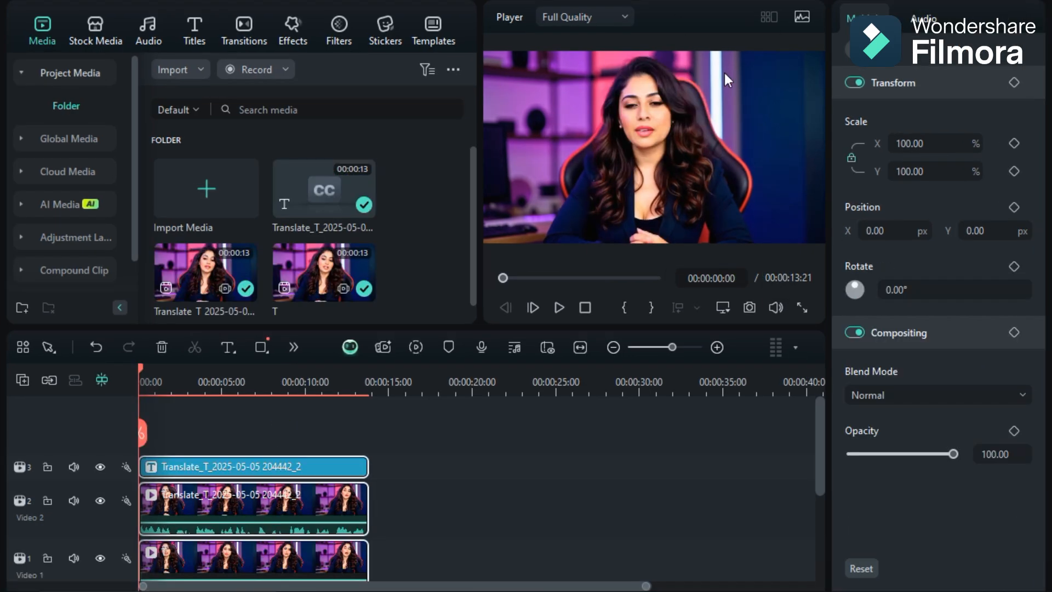
Play the translated clip with its captions to check the English voice and lip-sync
click(560, 307)
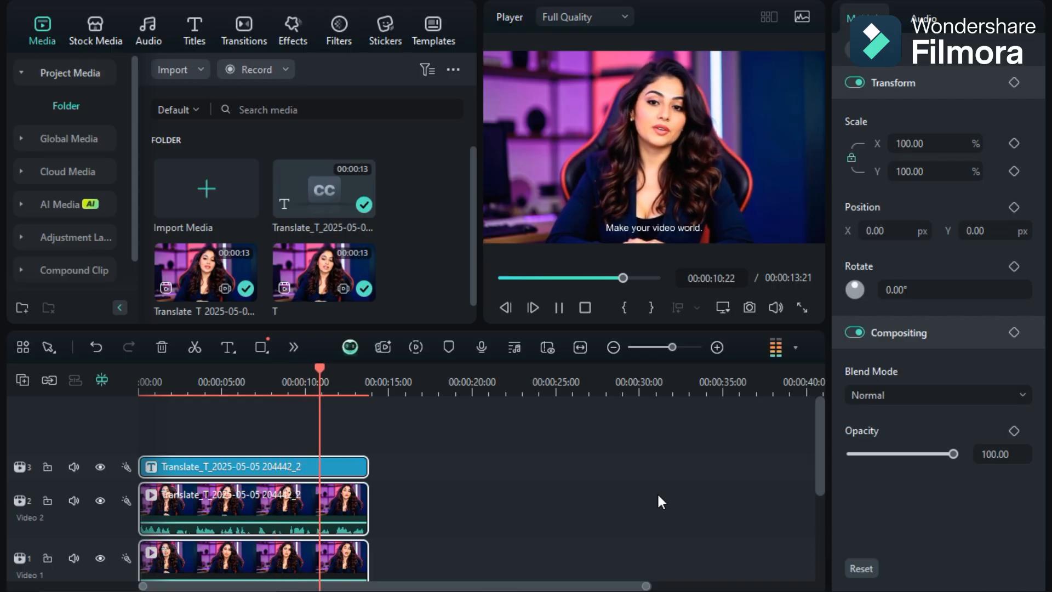
click(558, 308)
click(558, 307)
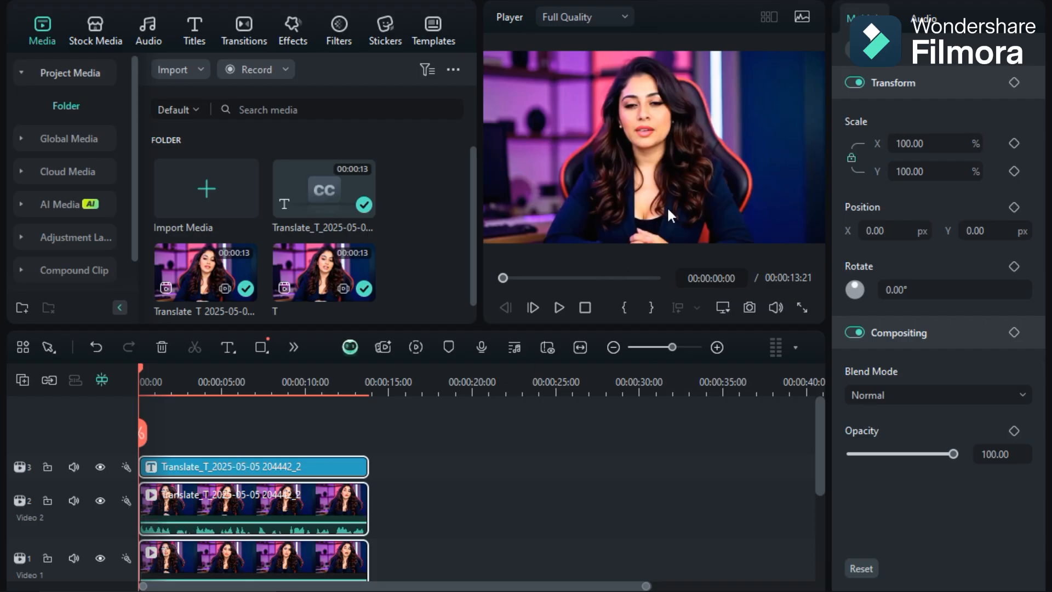
key(space)
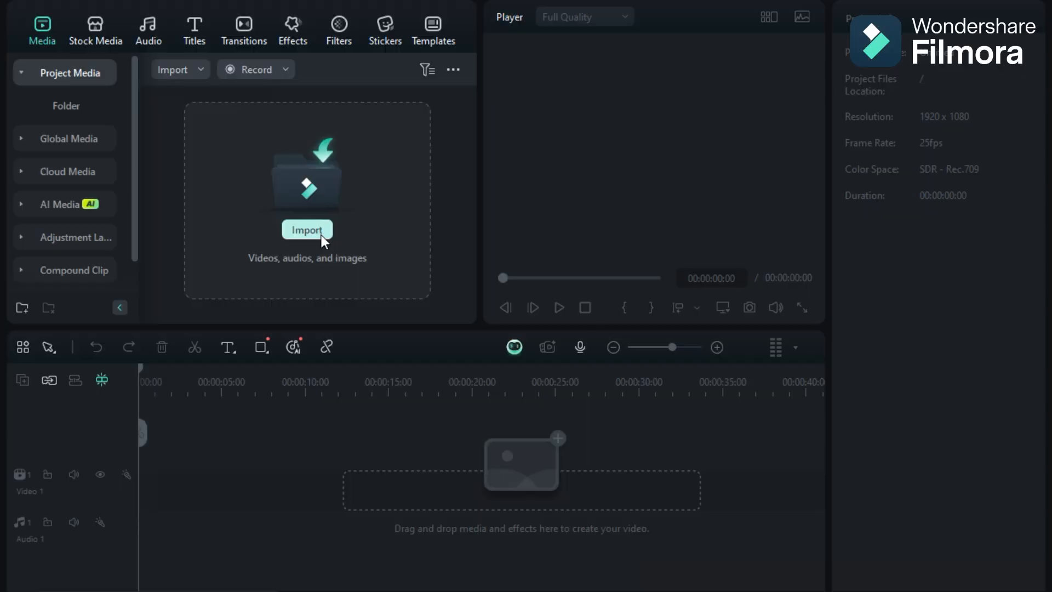
Import the video V from the Sample folder, add it to the timeline keeping 1920 x 1080 25fps, and play it to about 6 seconds
click(321, 235)
click(479, 201)
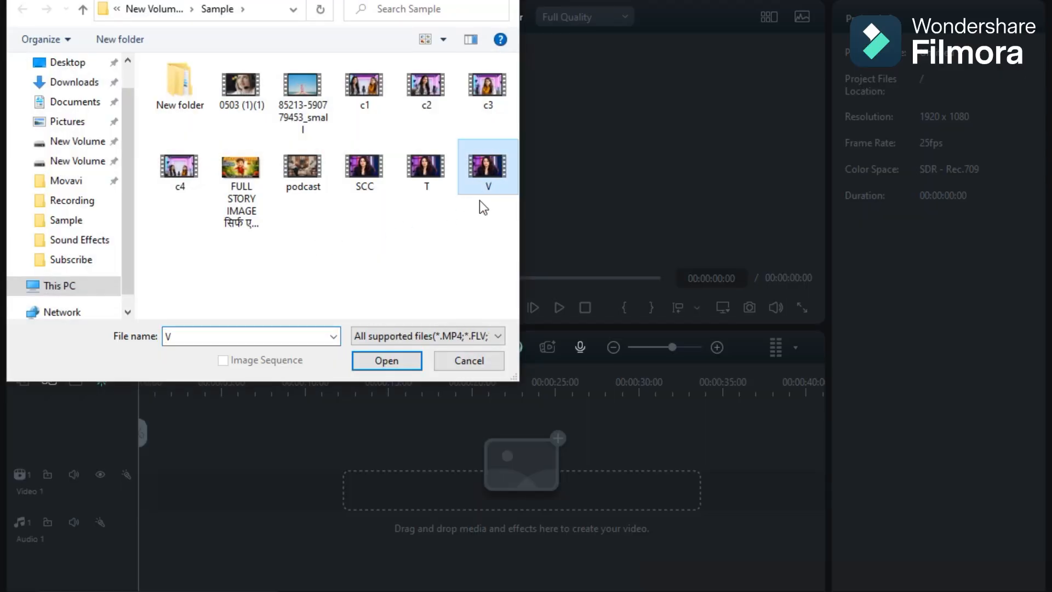
click(390, 359)
drag(325, 180, 141, 511)
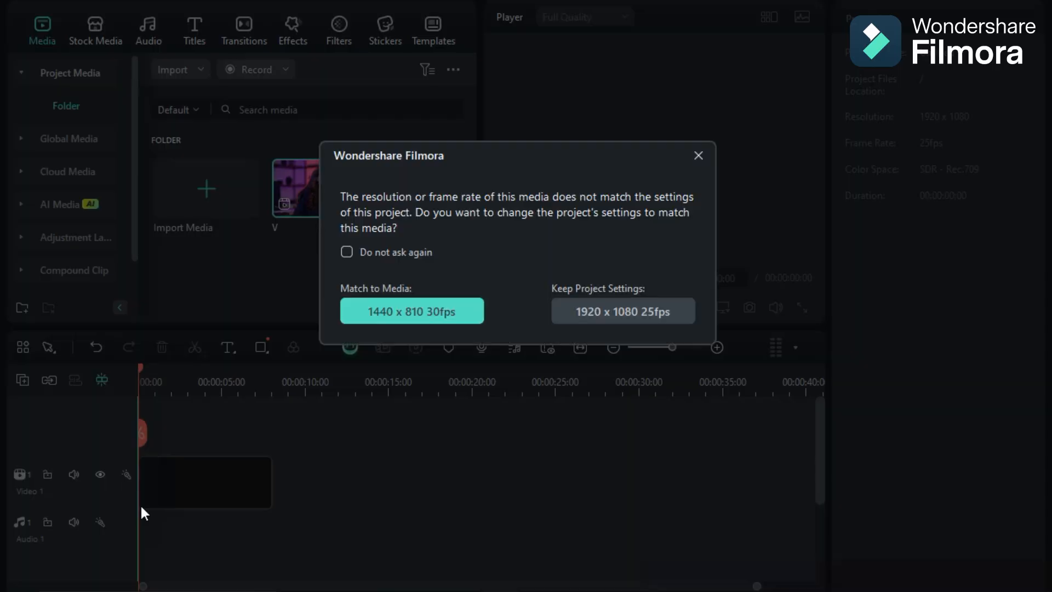
click(619, 314)
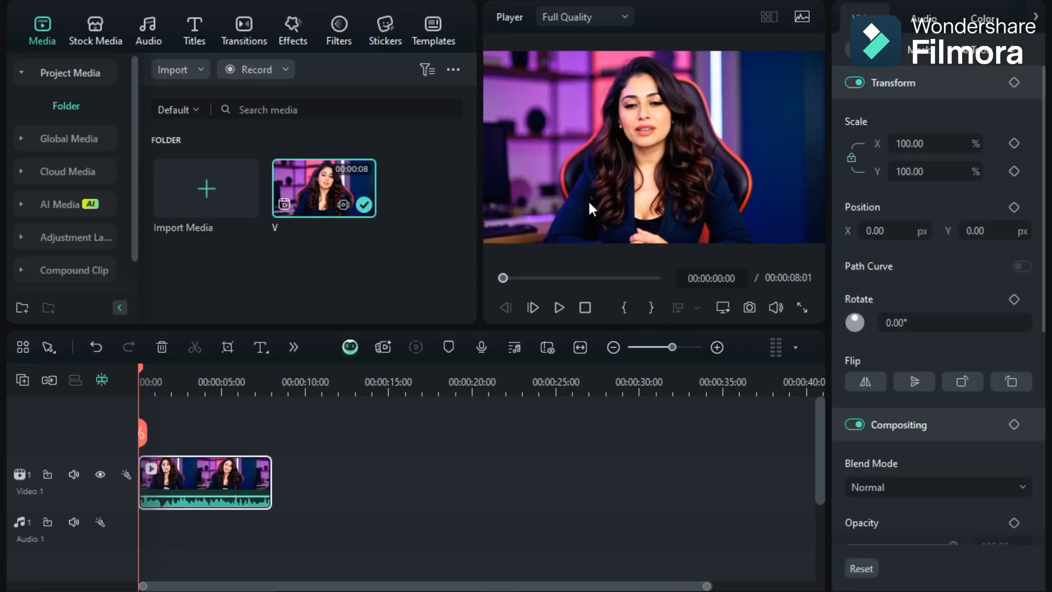
click(559, 308)
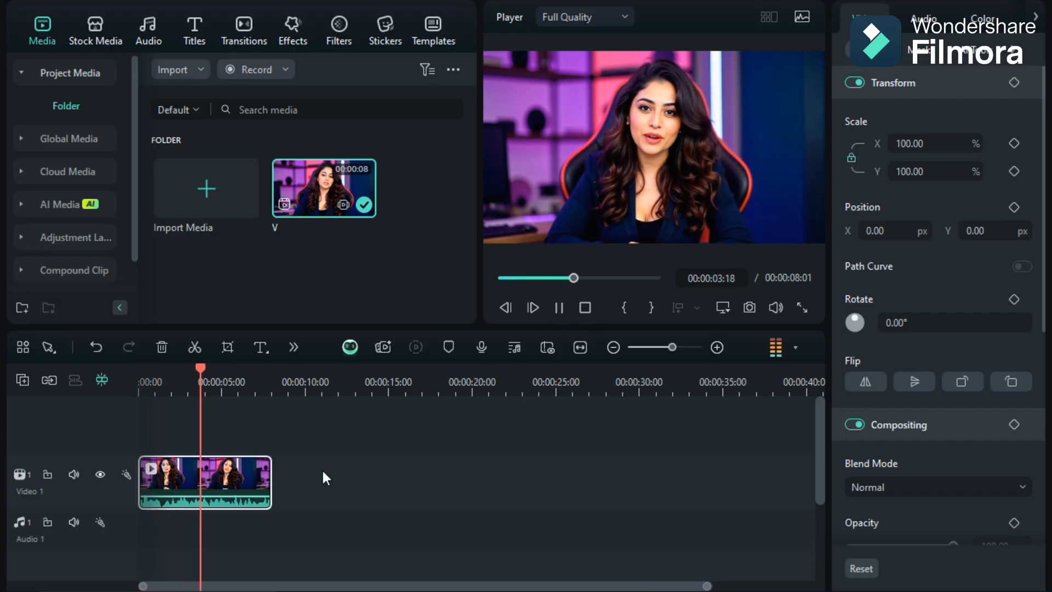
click(560, 310)
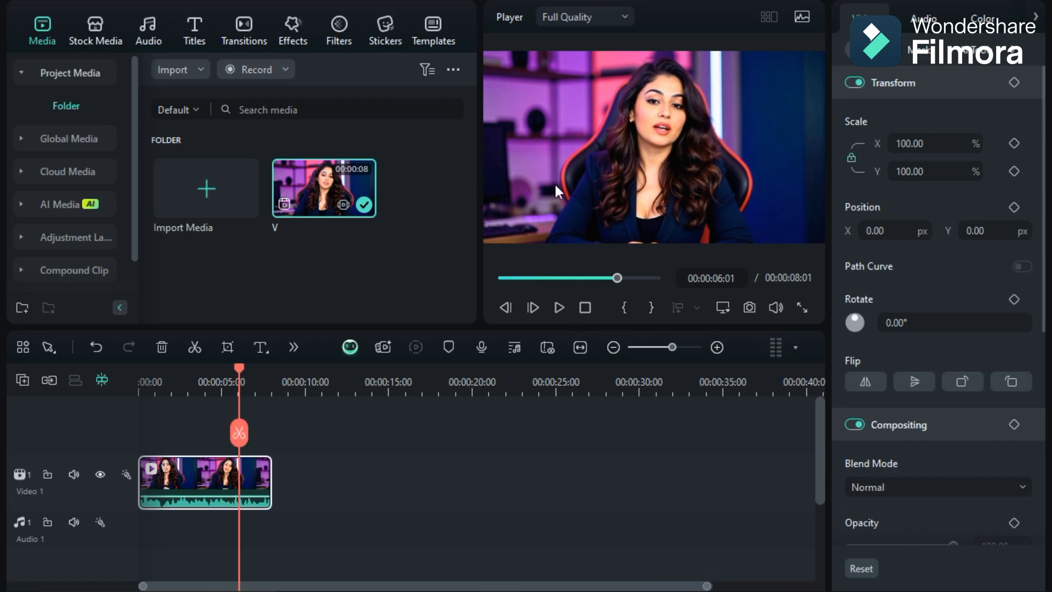
Enable AI Voice Enhancer on the V clip with Voice Clarity 80 and Voice Beautification 70, and play the clip from the start
click(925, 21)
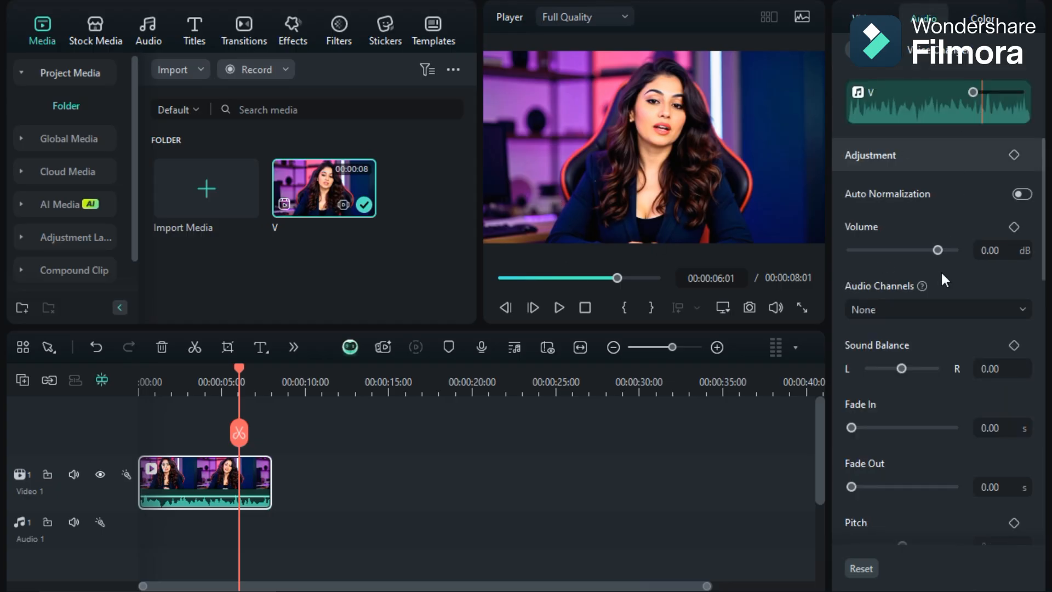
scroll(941, 271, down, 5)
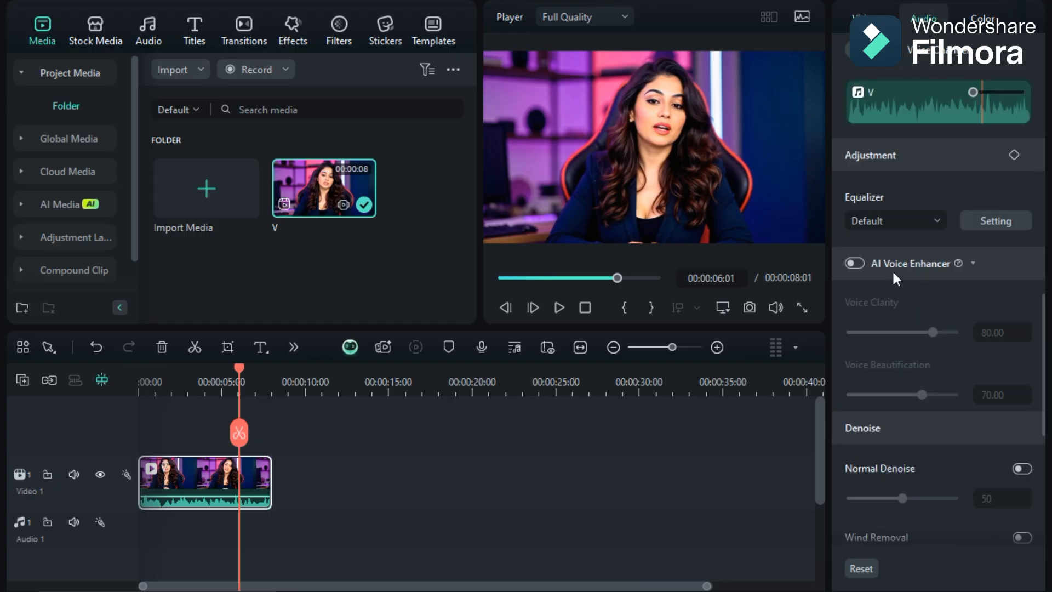
click(855, 264)
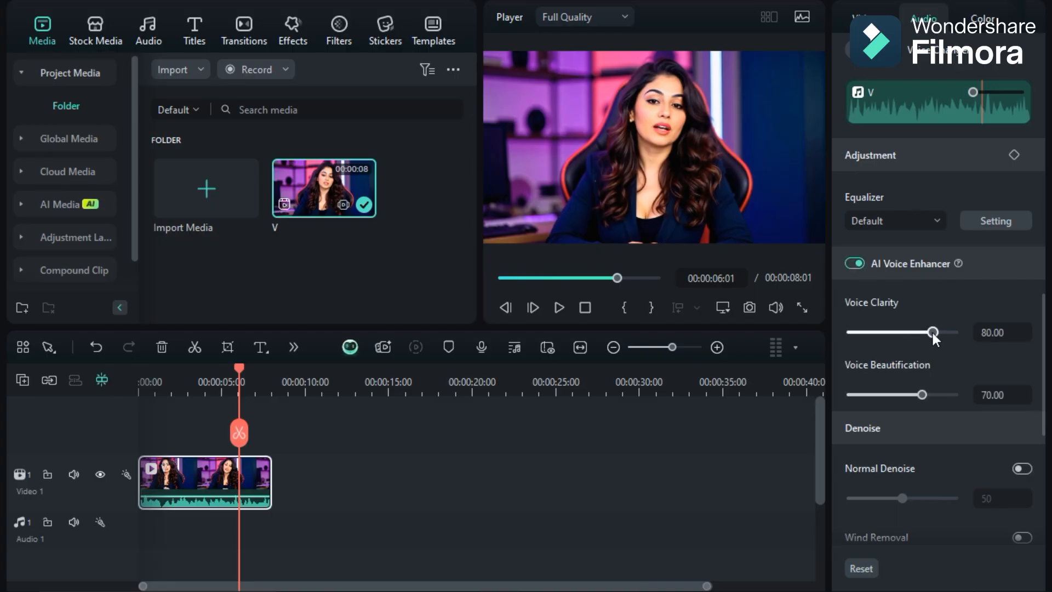
mouse_move(932, 332)
mouse_down()
mouse_move(870, 332)
mouse_move(932, 332)
mouse_up()
mouse_move(921, 395)
mouse_down()
mouse_move(890, 395)
mouse_move(922, 396)
mouse_up()
scroll(859, 465, up, 1)
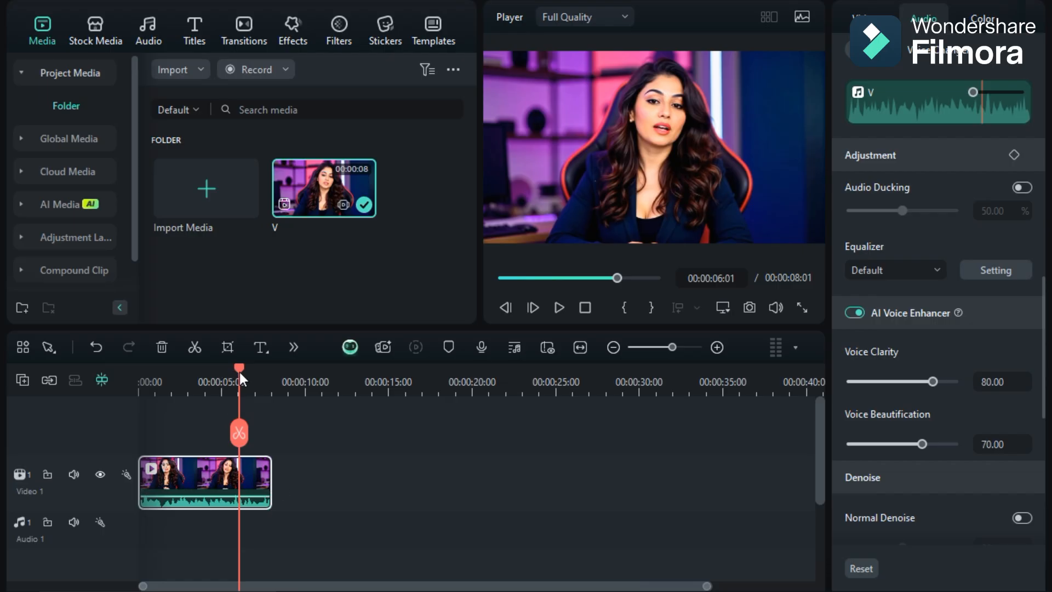
drag(238, 372, 107, 369)
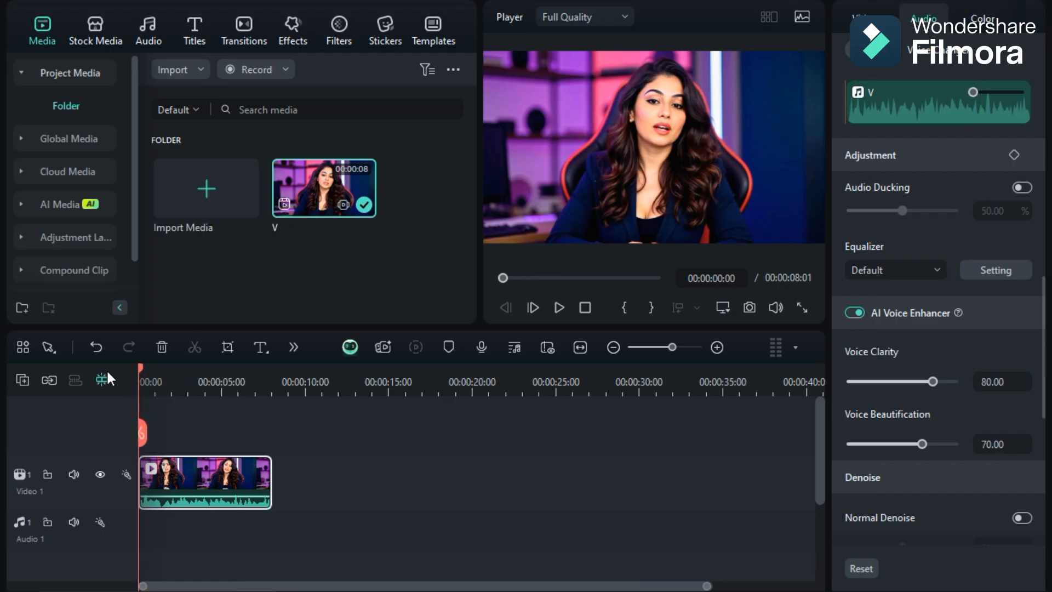
click(559, 308)
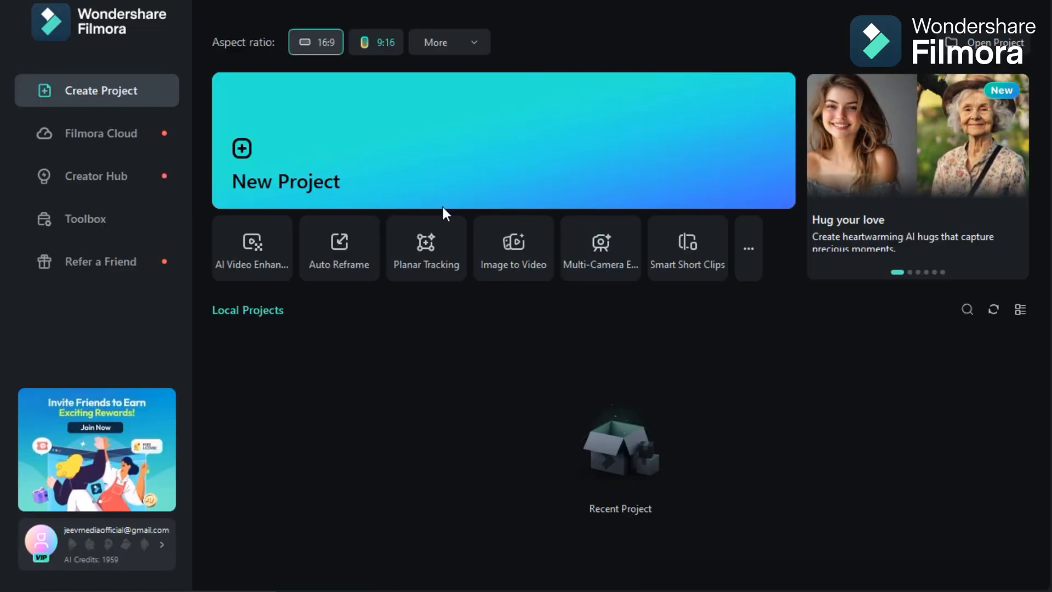
Create a new project and generate AI sound effects from the prompt "bird sound effects"
click(323, 176)
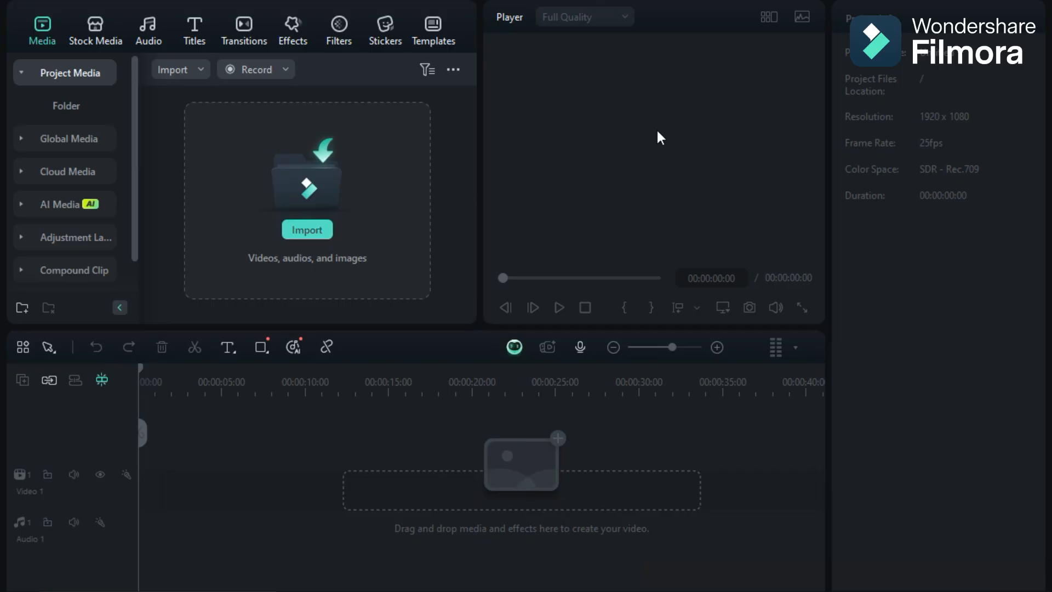
click(148, 34)
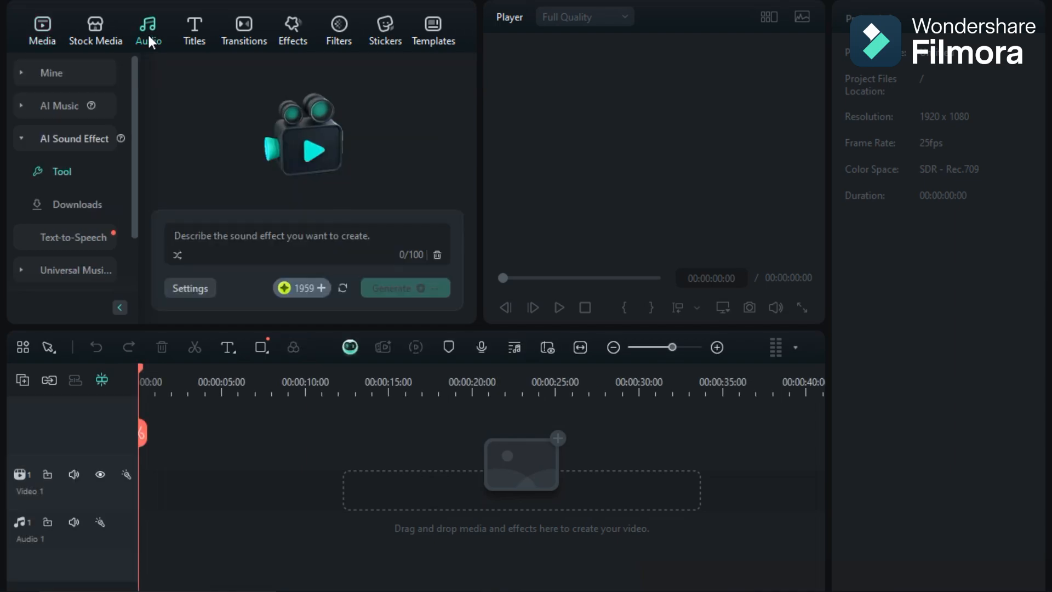
click(77, 140)
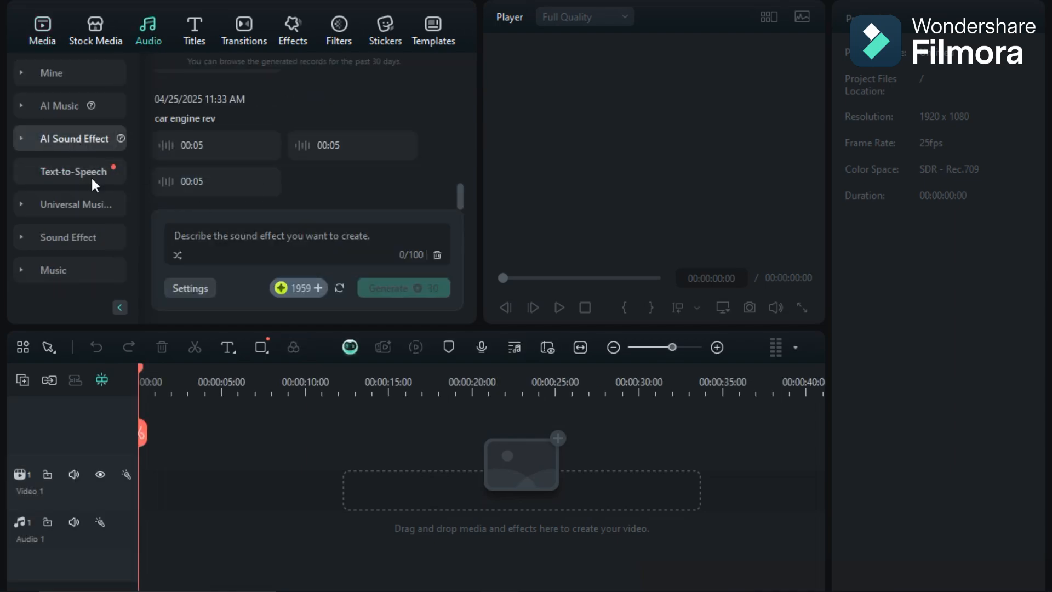
mouse_move(175, 195)
click(208, 230)
text(bi)
key(BackSpace)
key(BackSpace)
text(bird sound effecy)
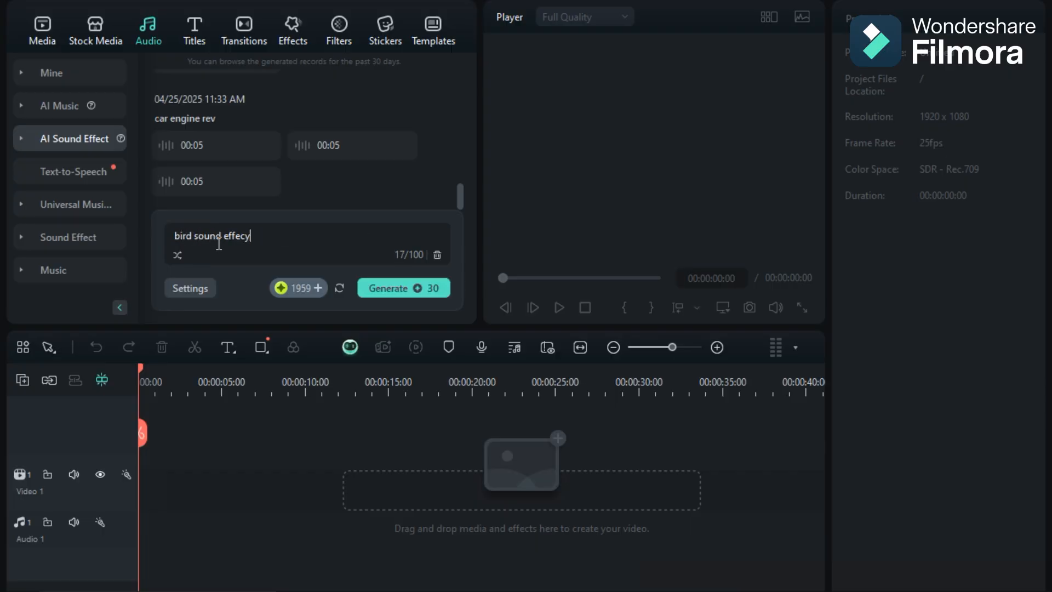
click(395, 286)
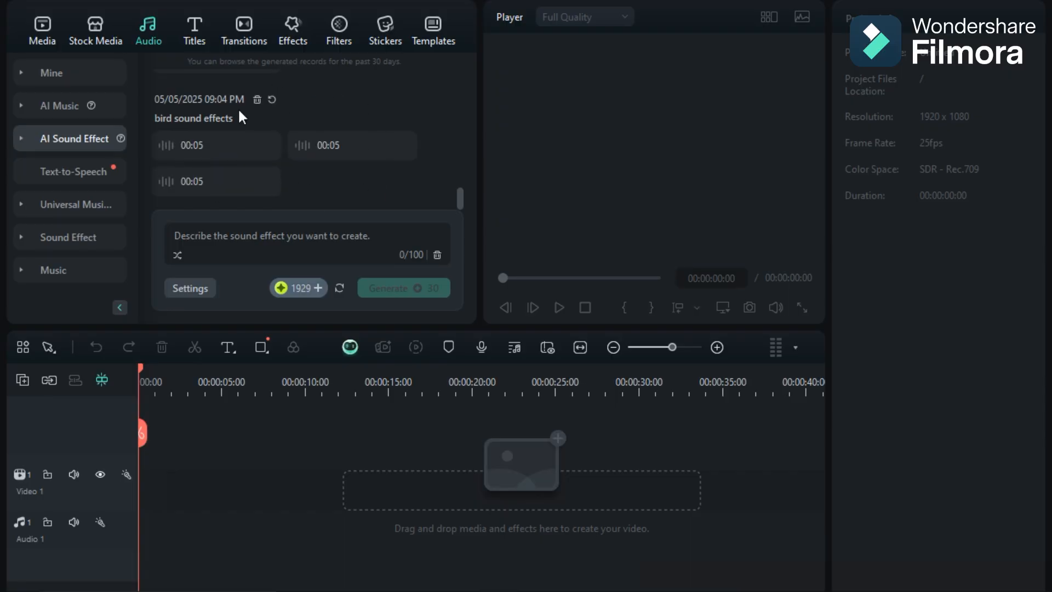
Preview each of the three generated bird sound effects
click(167, 146)
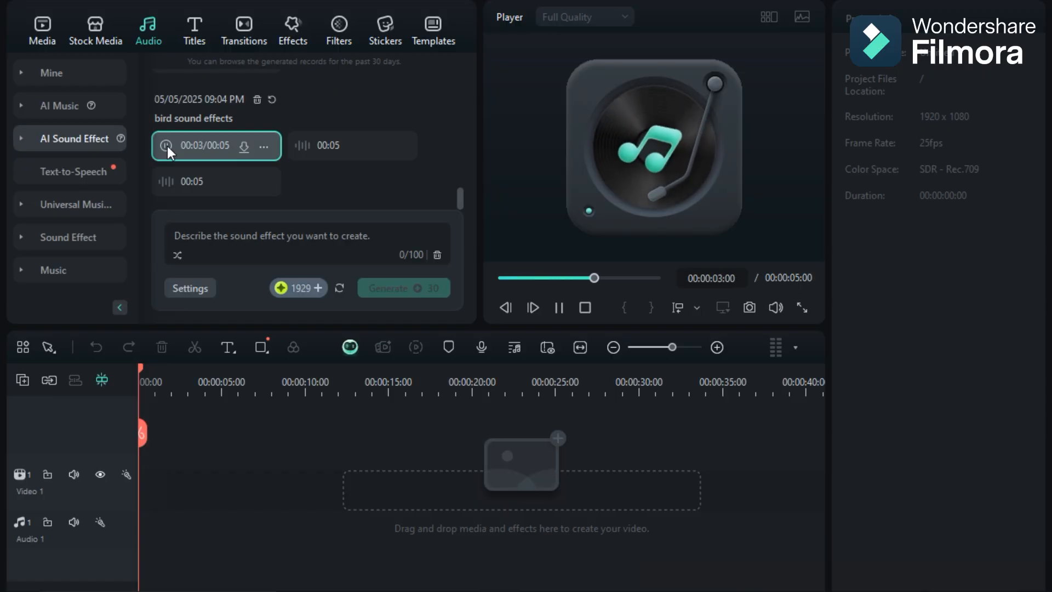
click(301, 146)
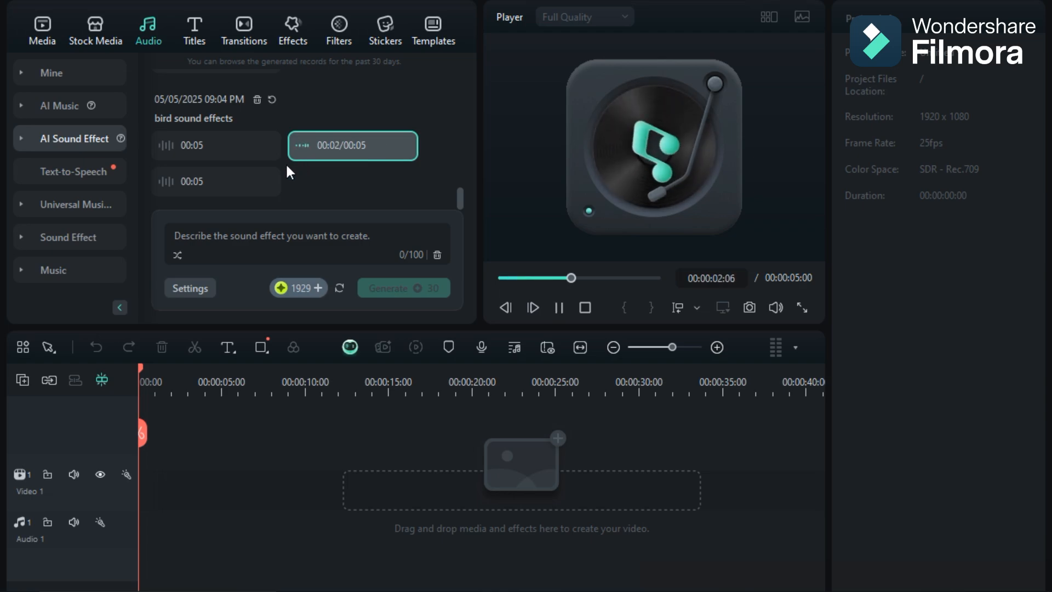
mouse_move(267, 172)
click(166, 181)
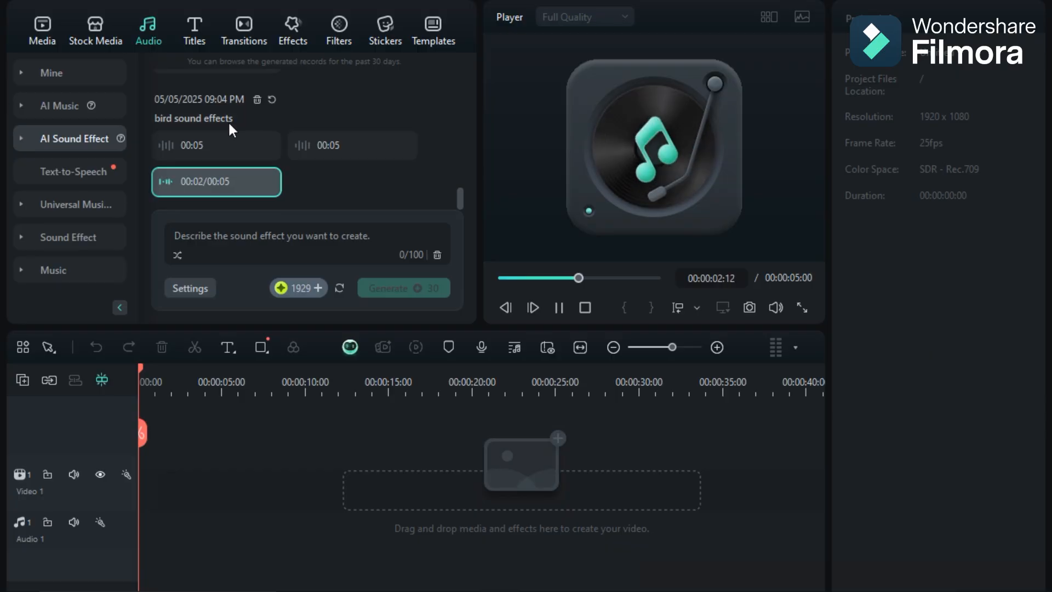
mouse_move(258, 134)
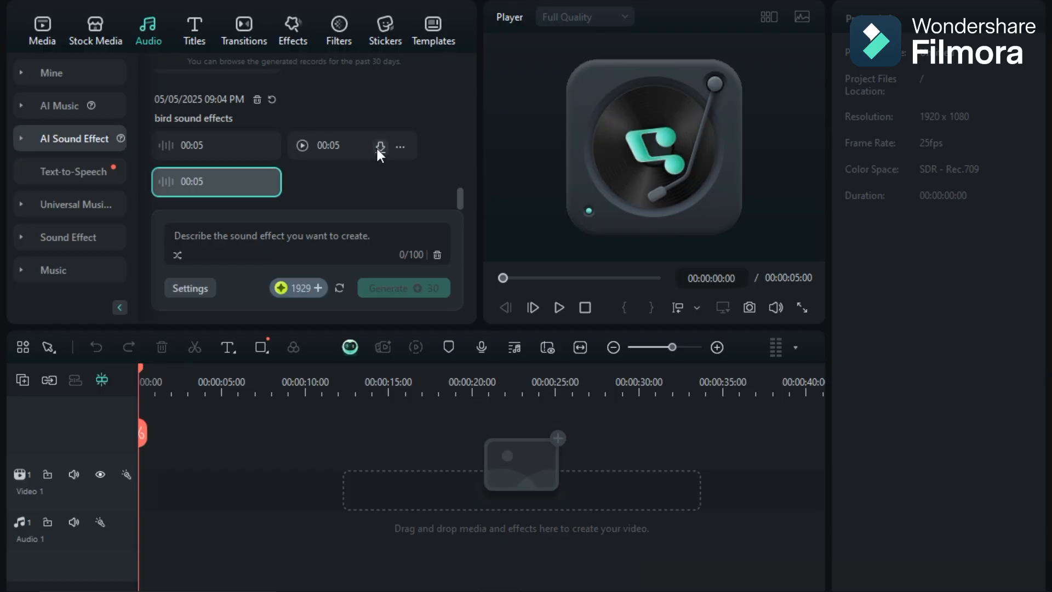
Download the second bird sound effect, add it to the timeline and return the playhead to the start
click(379, 147)
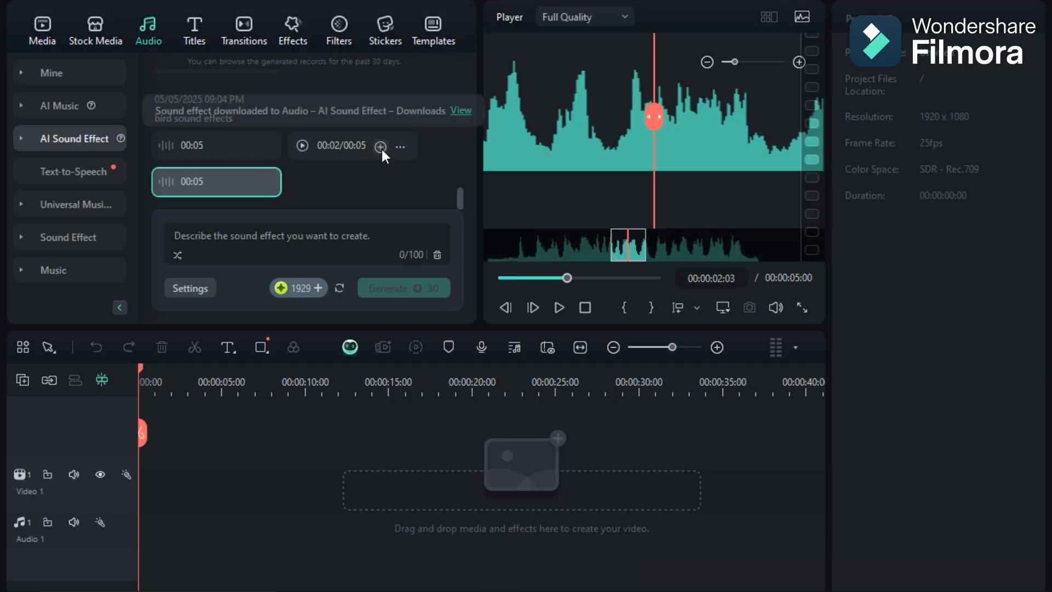
click(380, 147)
drag(221, 367, 107, 367)
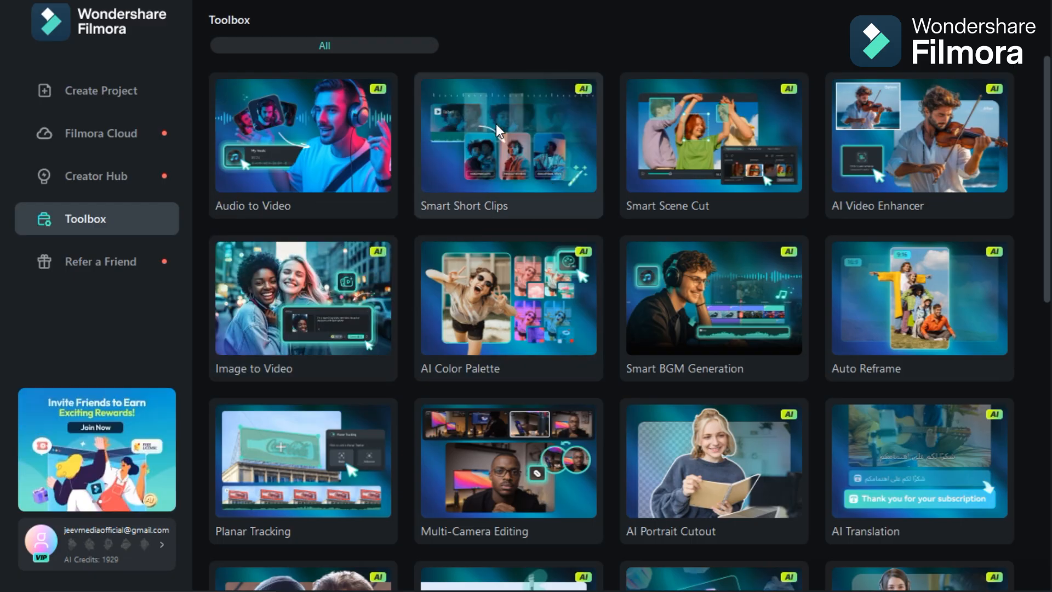
Open Smart Short Clips from the toolbox and upload podcast.mp4
click(478, 153)
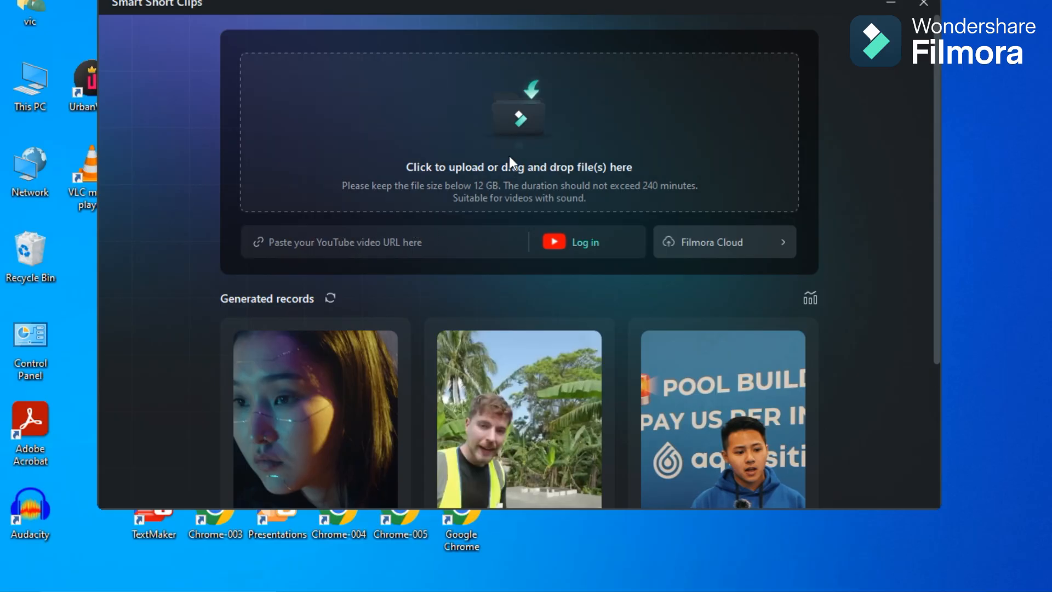
click(508, 158)
click(338, 189)
click(484, 381)
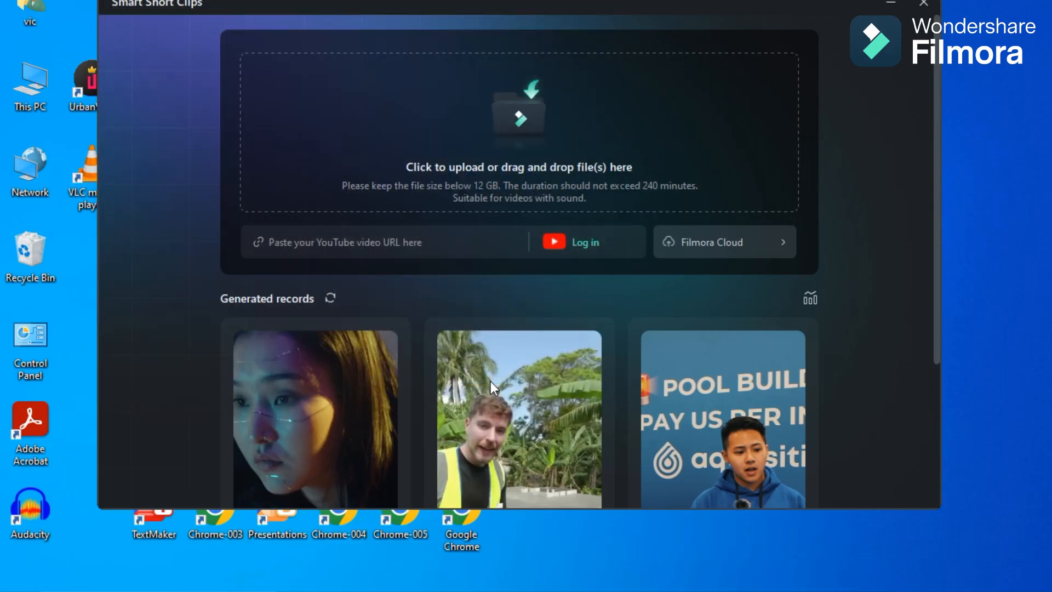
Set the short clips' language to Hindi (India) and their duration to 0-30s
click(610, 95)
text(hind)
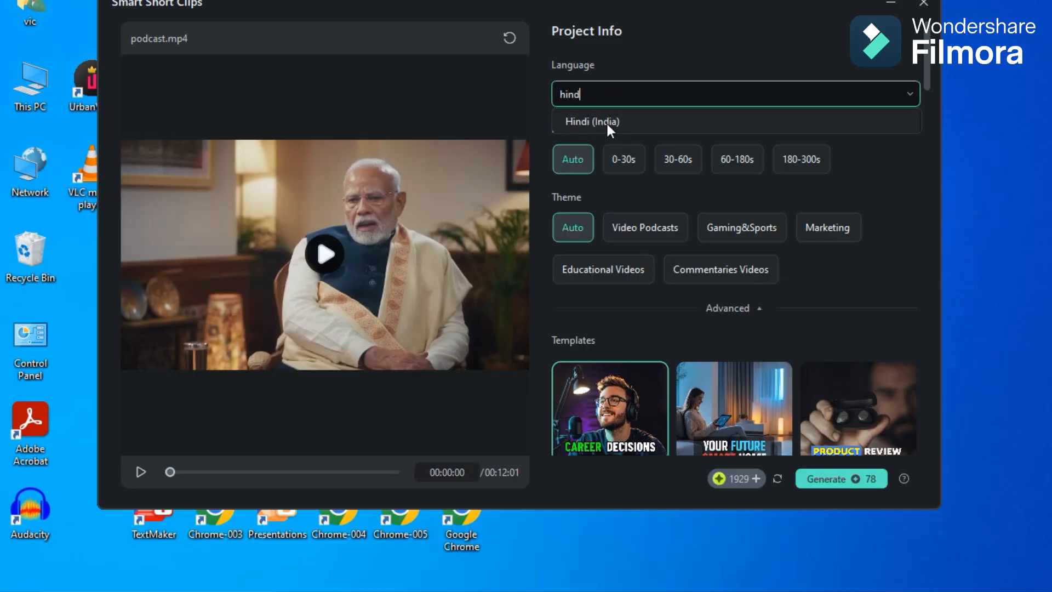
click(605, 122)
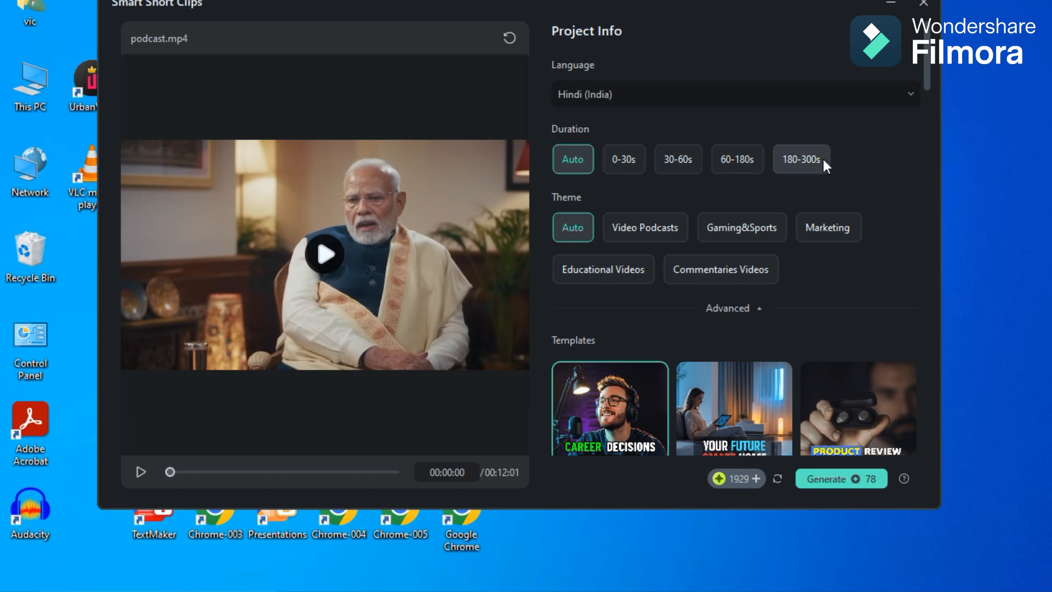
click(626, 167)
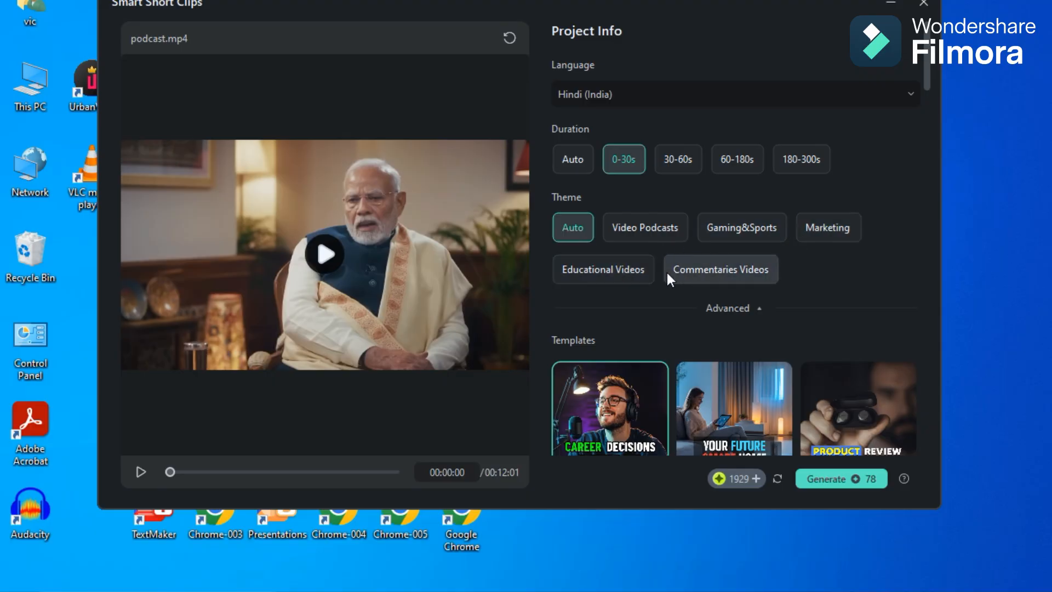
Choose the Video Podcasts theme, keep the Video Podcasts Variety Shows template and generate the short clips
click(645, 229)
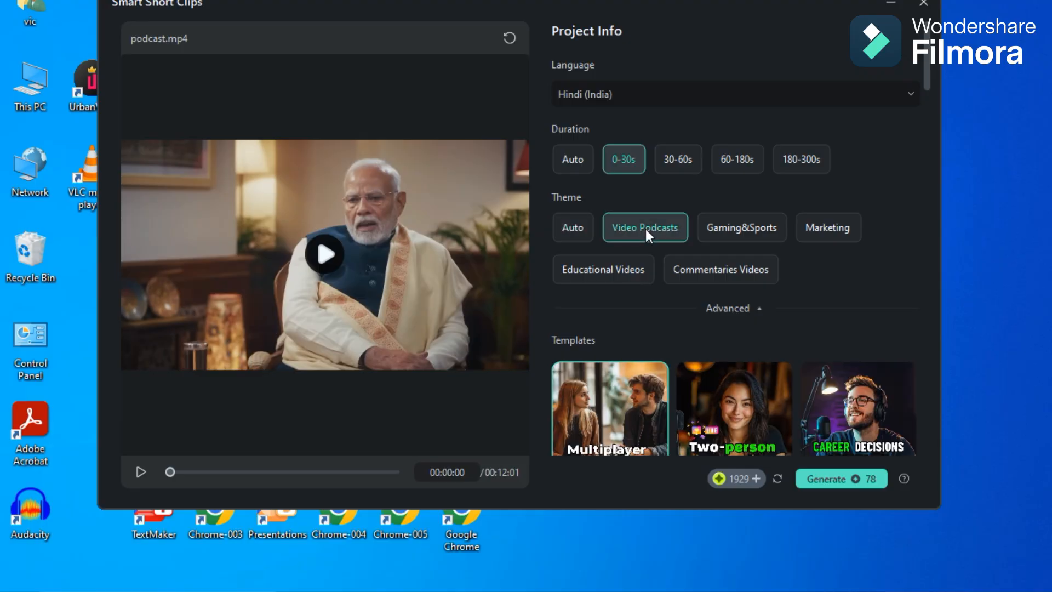
scroll(679, 303, down, 1)
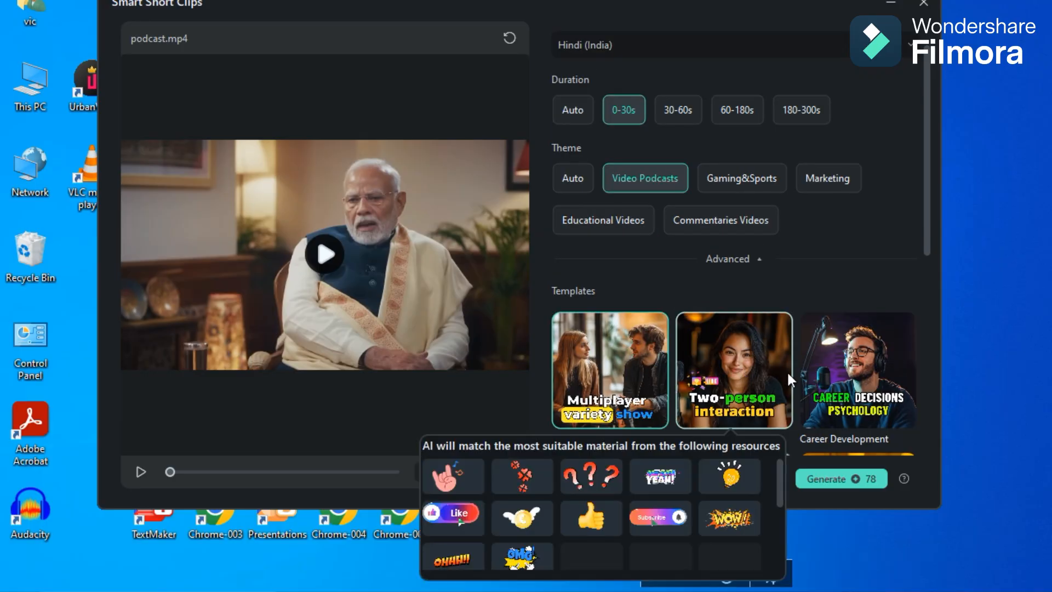
scroll(840, 379, down, 1)
scroll(841, 379, down, 2)
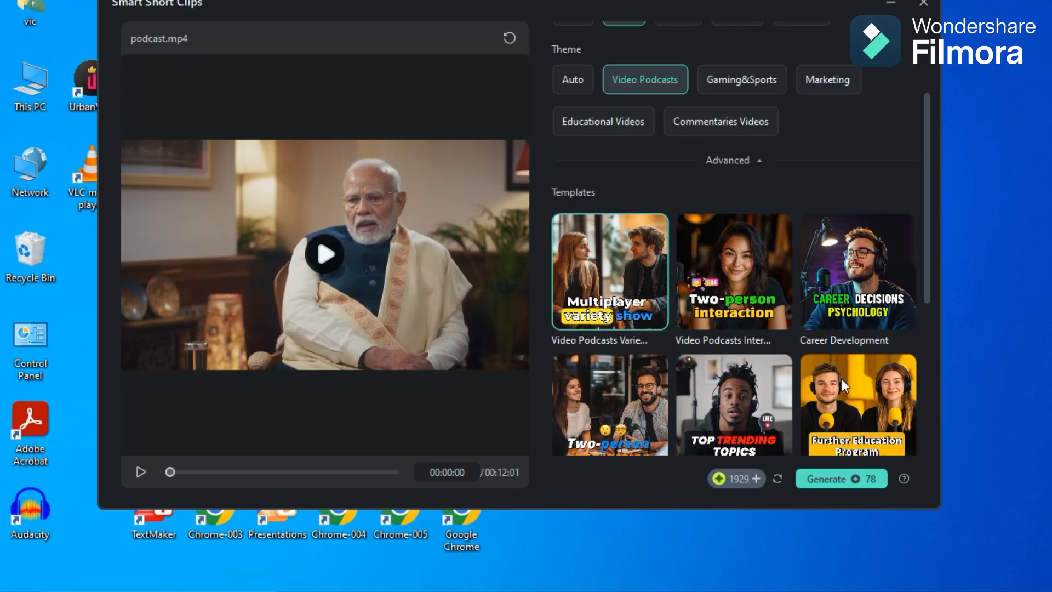
mouse_move(764, 229)
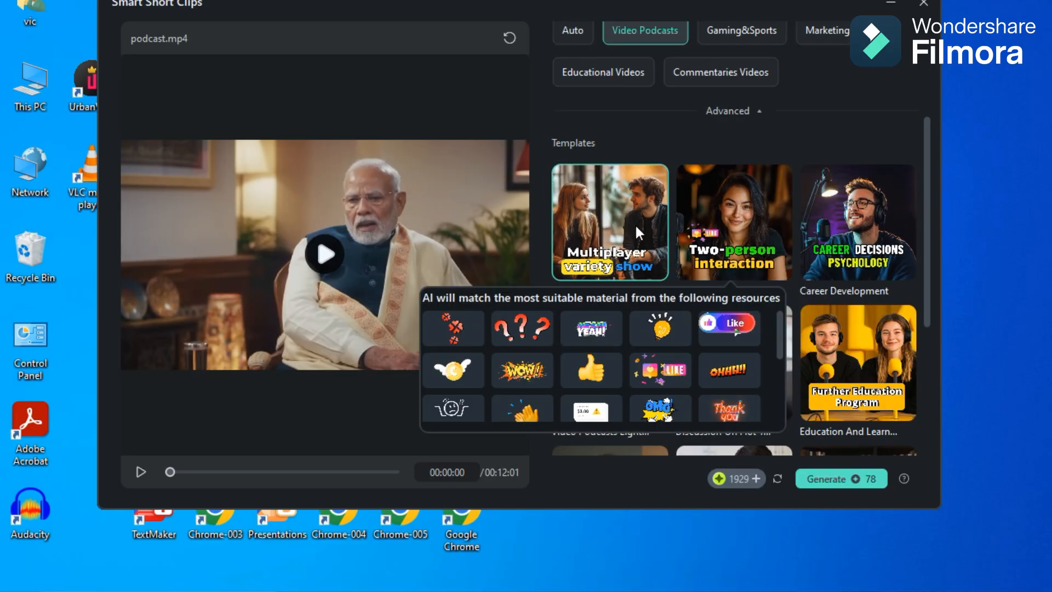
scroll(635, 224, up, 3)
click(745, 245)
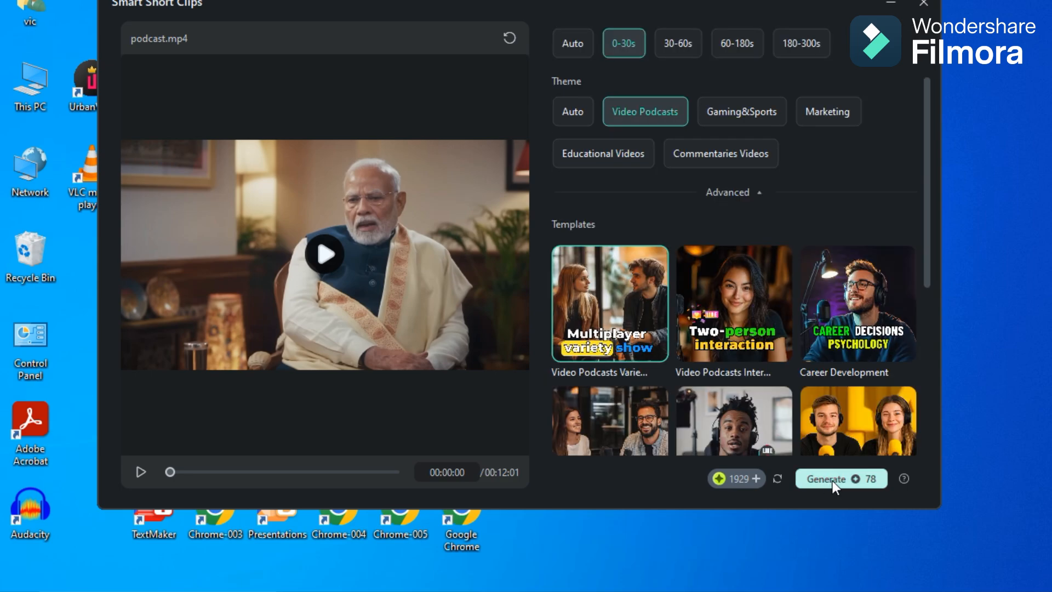
click(832, 481)
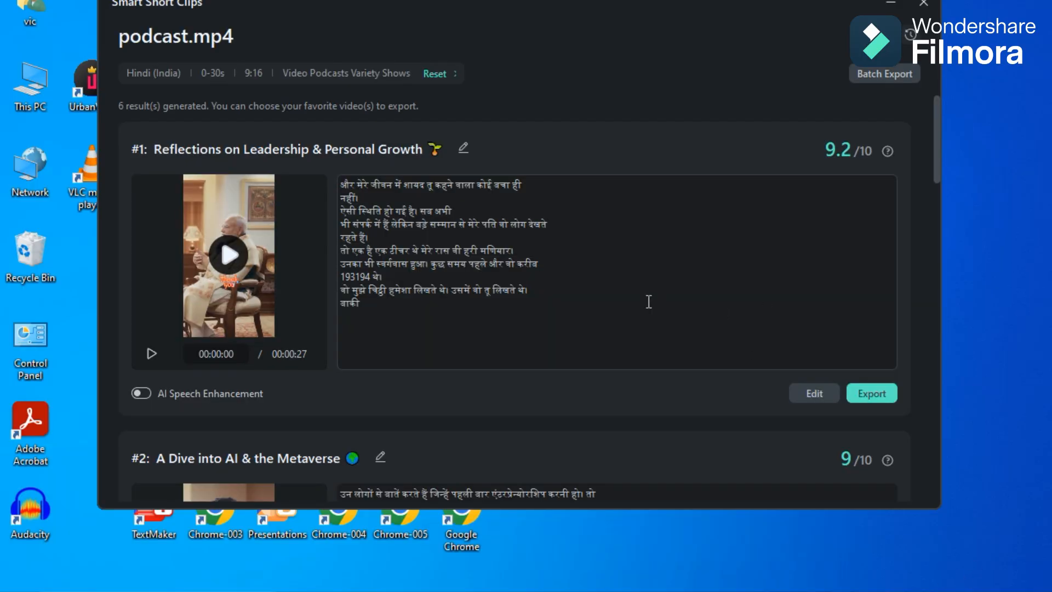
Look through the generated short clips and play the first one, Reflections on Leadership & Personal Growth
scroll(376, 284, down, 3)
scroll(369, 304, down, 18)
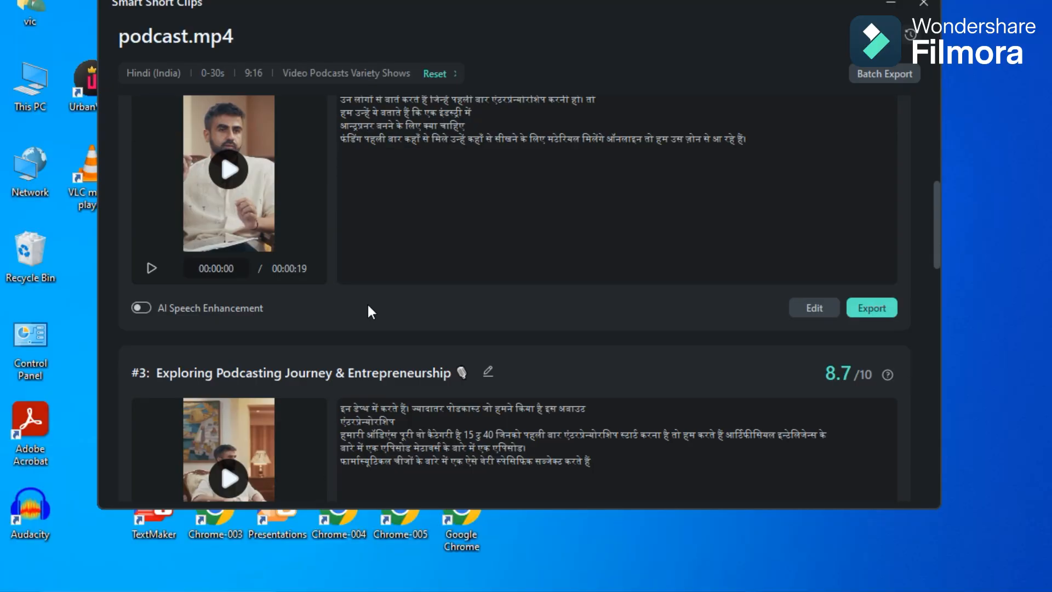
scroll(366, 308, down, 5)
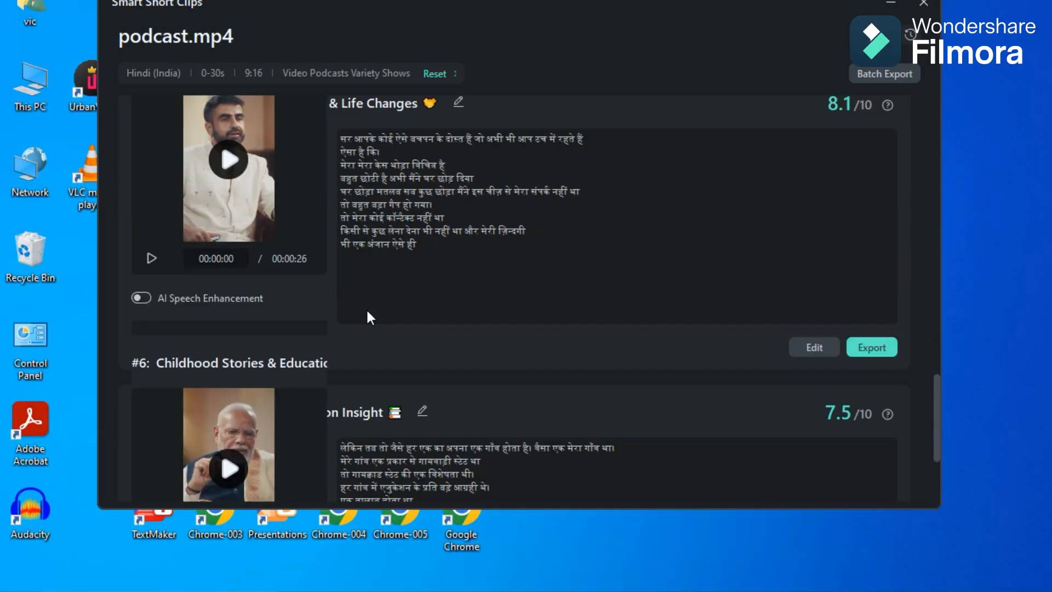
scroll(218, 272, up, 20)
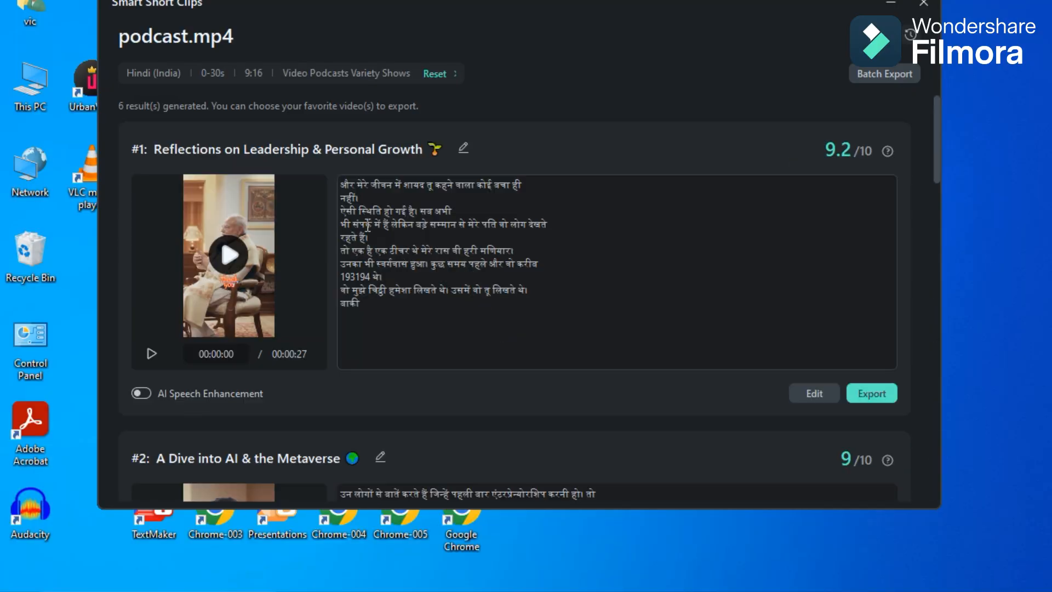
click(238, 258)
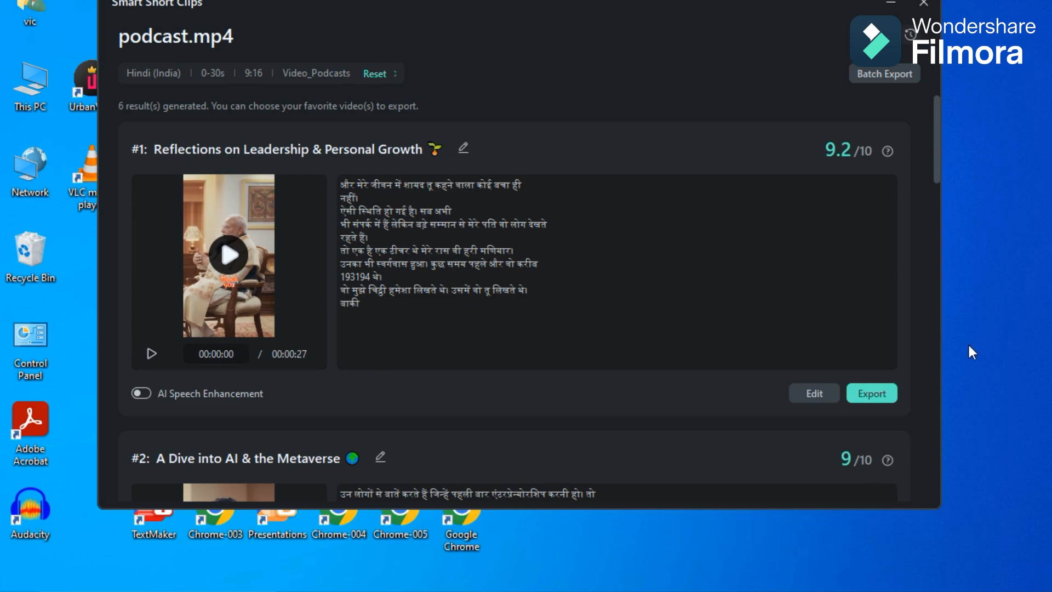
Inspect the first short clip in the editor, return to the results and view its social media and local export options
click(807, 395)
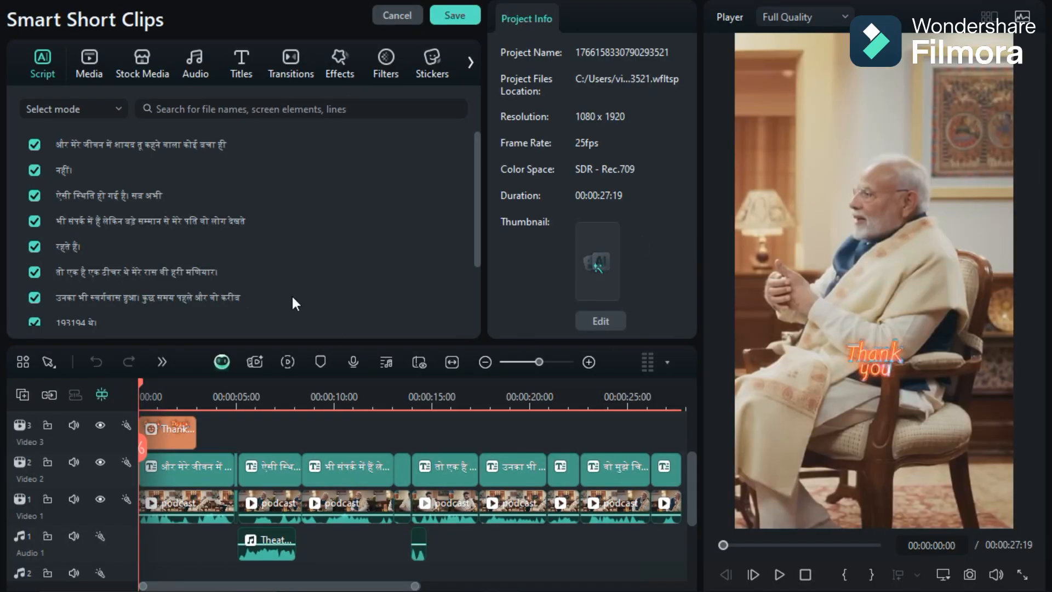
mouse_move(142, 383)
mouse_down()
mouse_move(659, 404)
mouse_move(126, 394)
mouse_up()
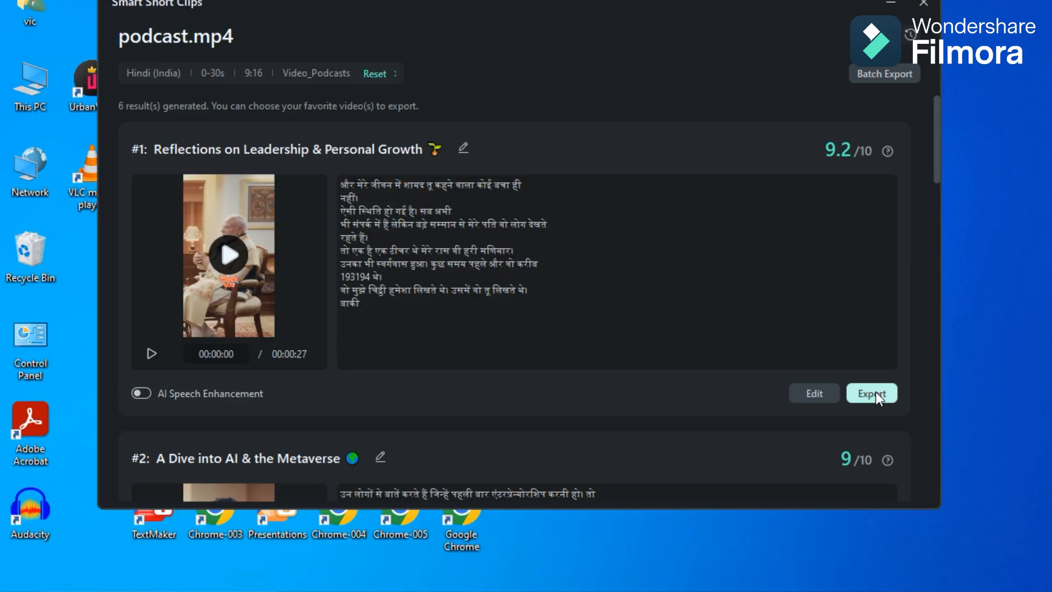
click(875, 392)
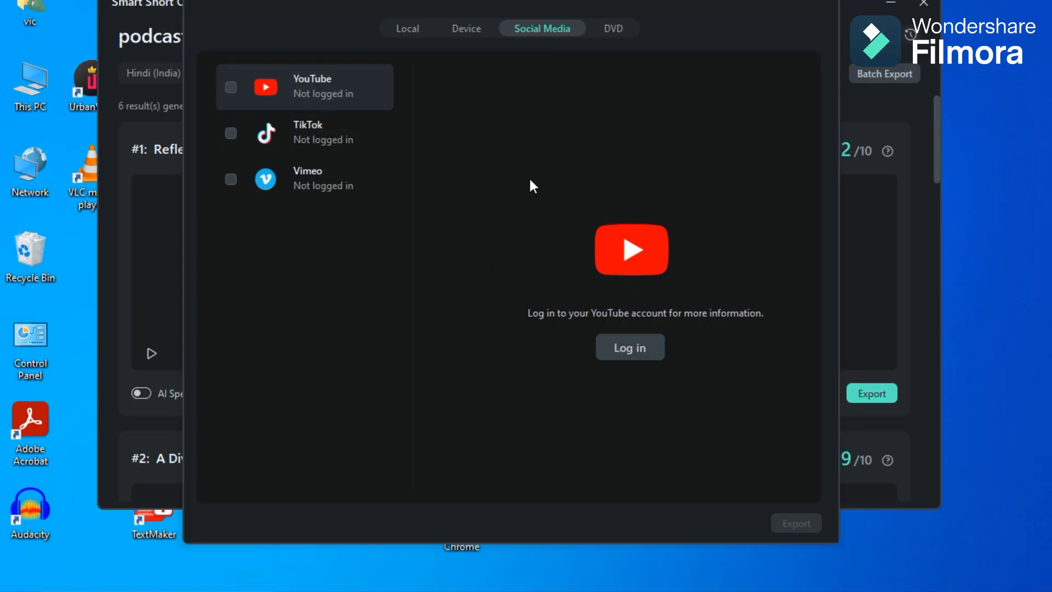
click(410, 31)
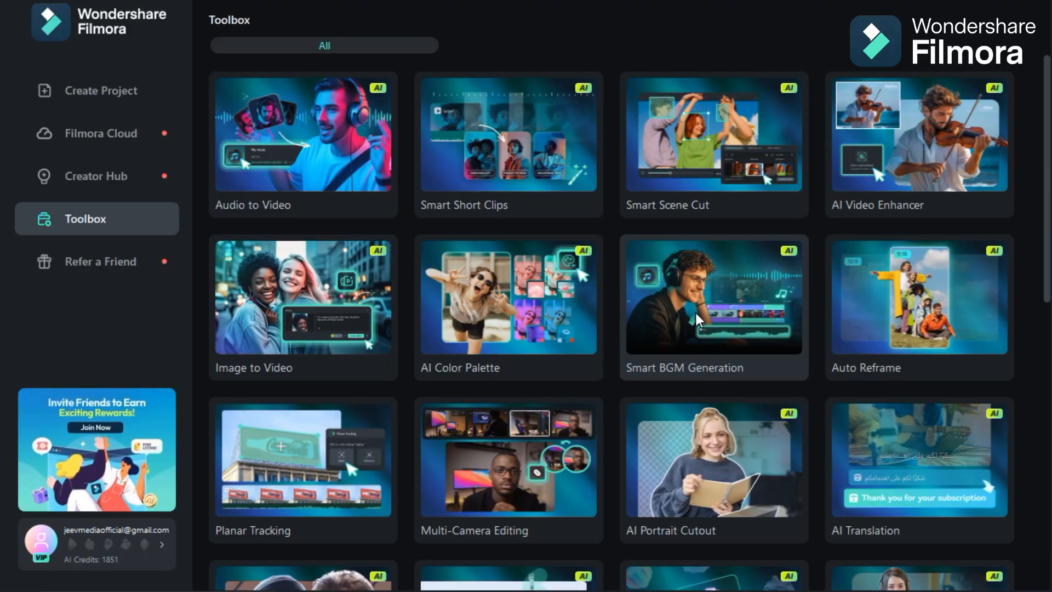
Load the video T into Smart BGM Generation and generate background music for it
click(696, 314)
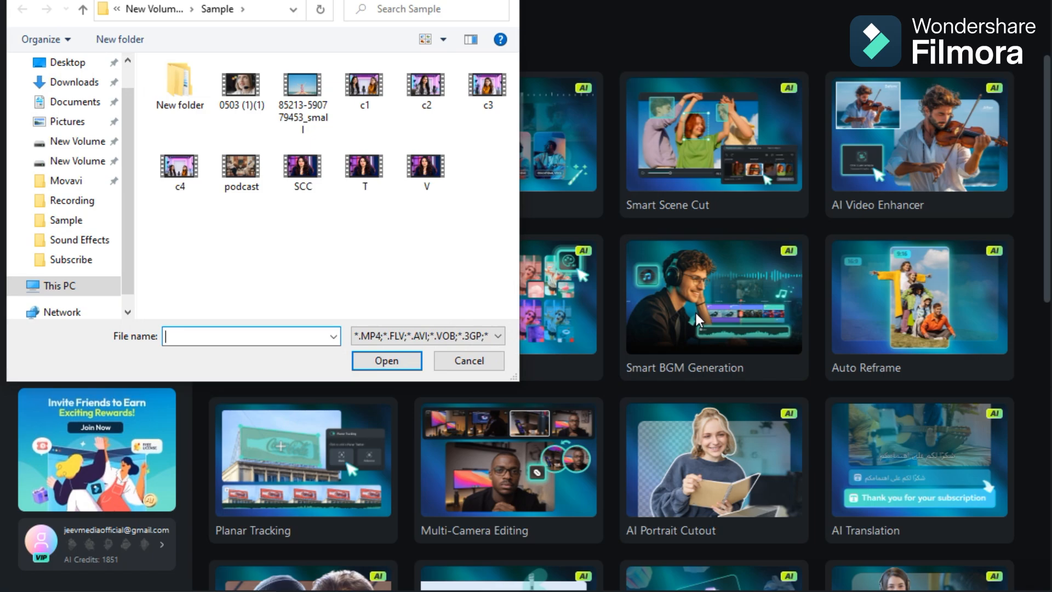
click(365, 165)
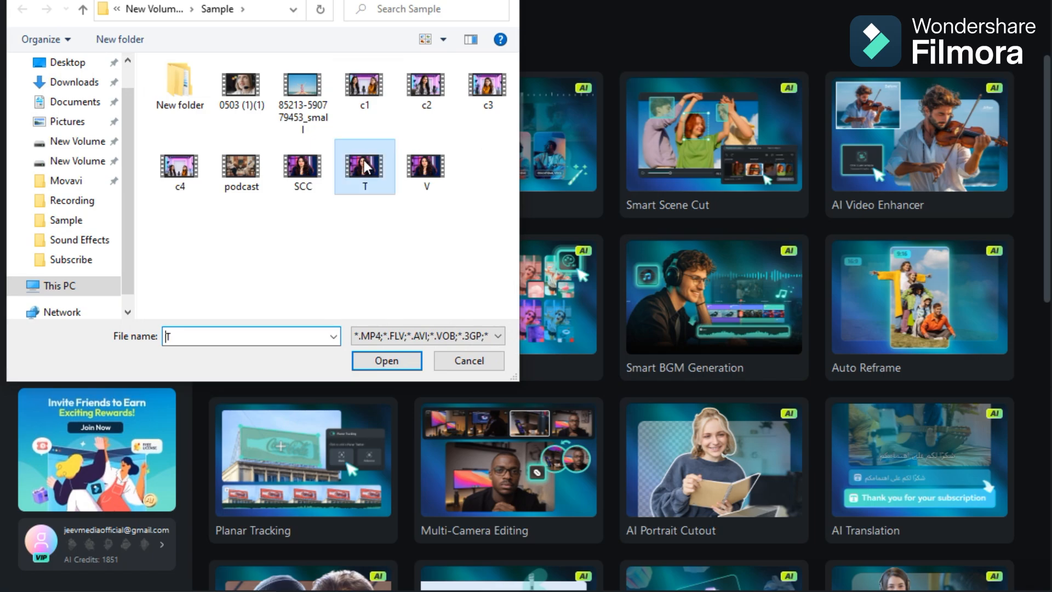
click(386, 360)
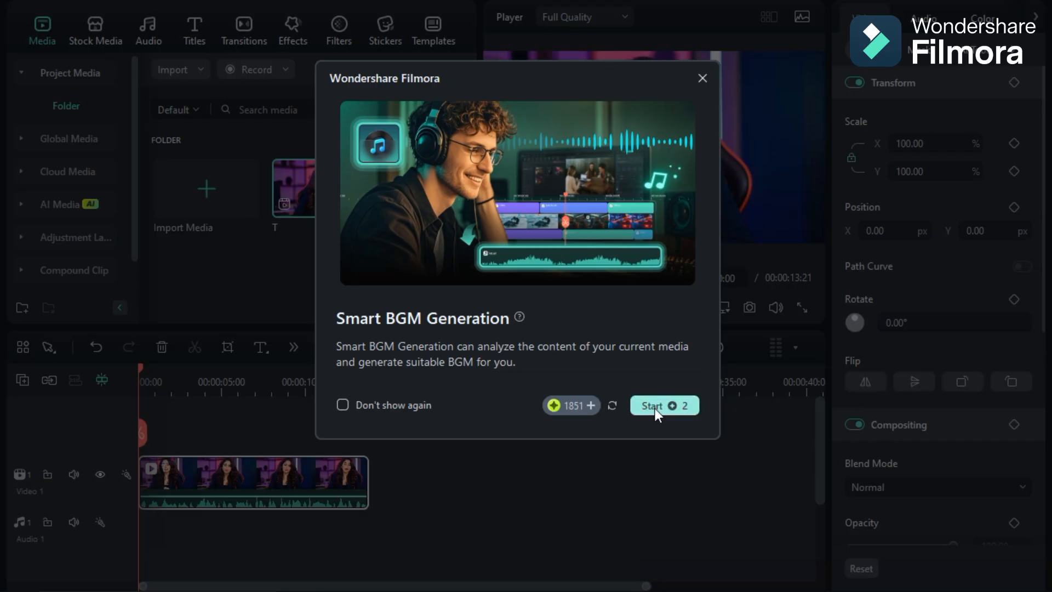
click(655, 409)
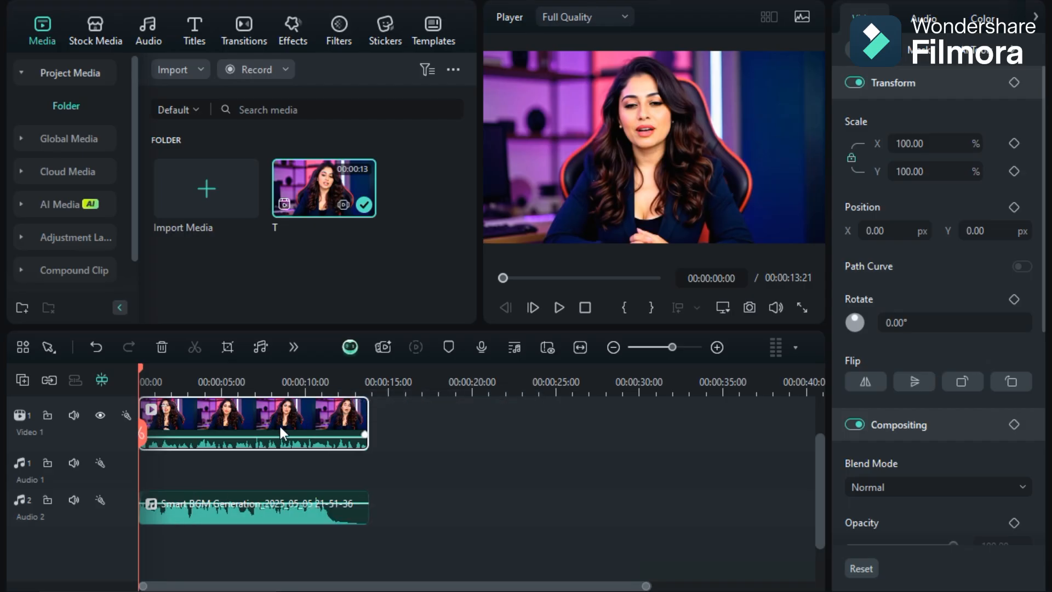
Preview the video with the generated background music and lower the music's volume to -32.25 dB
click(559, 308)
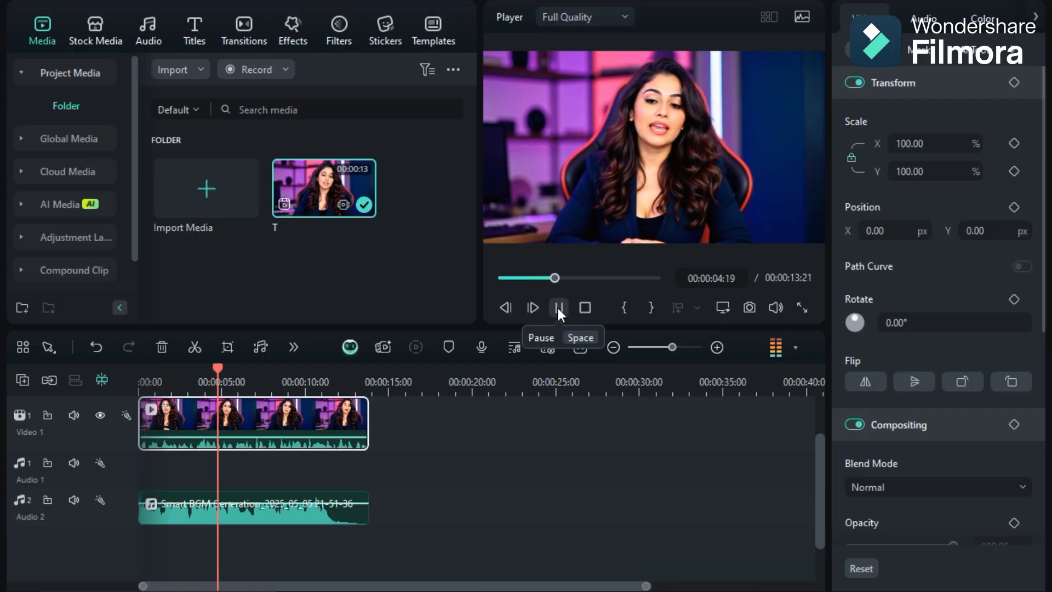
click(558, 308)
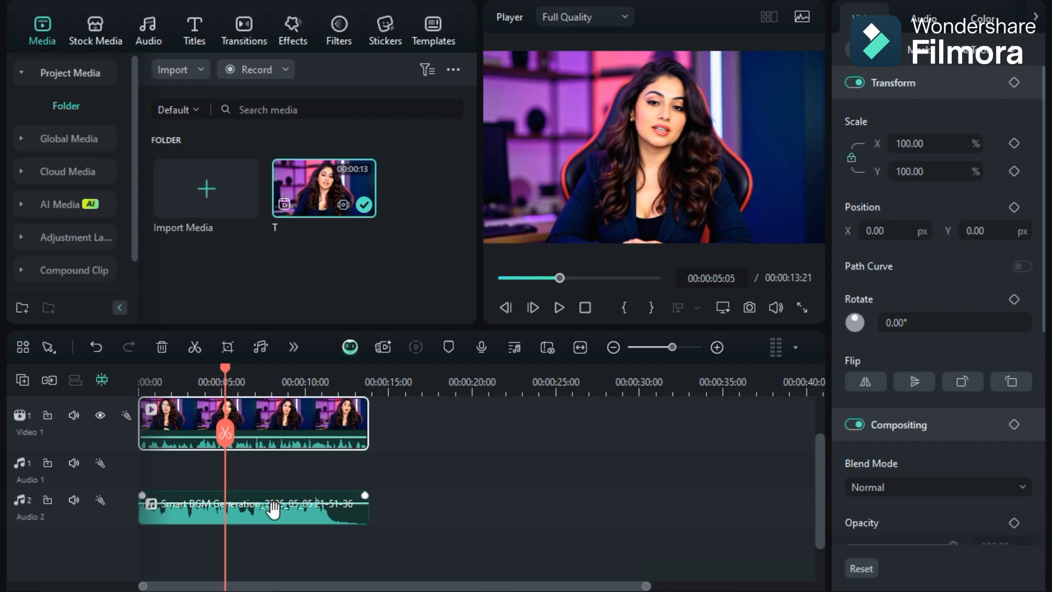
drag(274, 504, 273, 515)
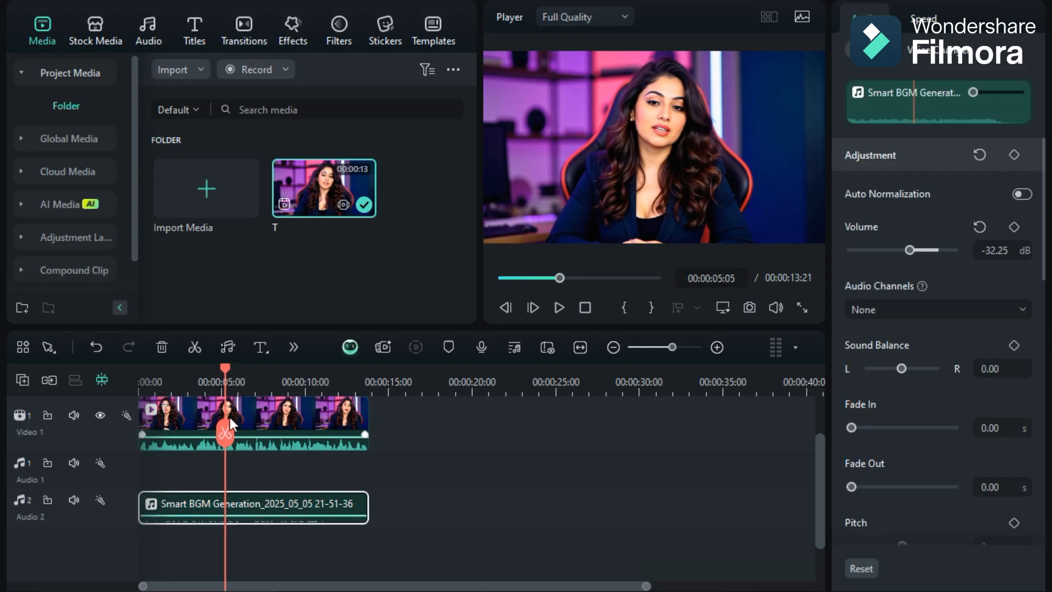
drag(224, 368, 205, 381)
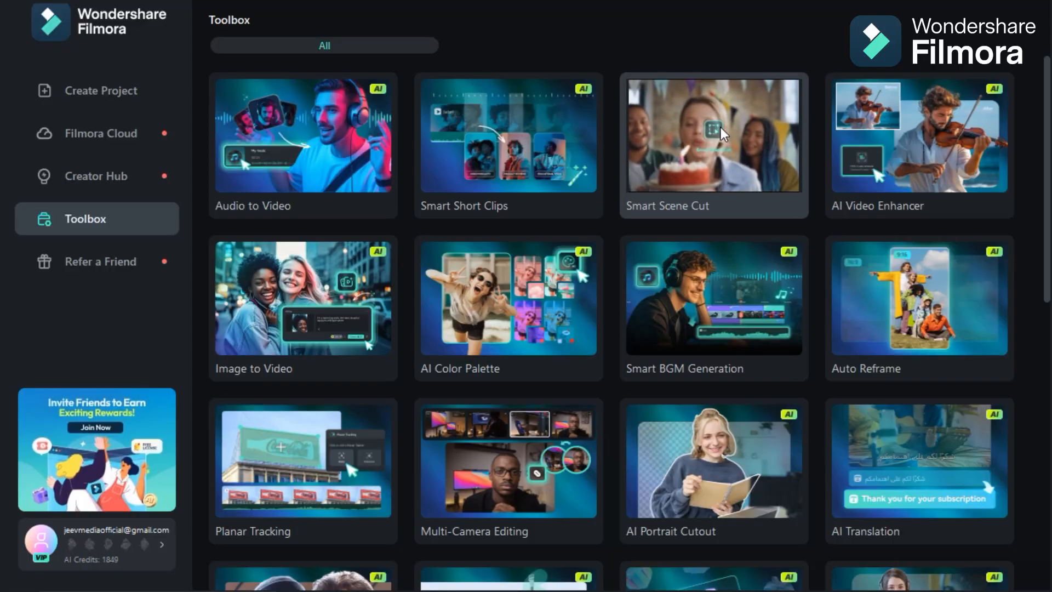
Load the SCC video into Smart Scene Cut, pause its playback and start the scene analysis
click(721, 127)
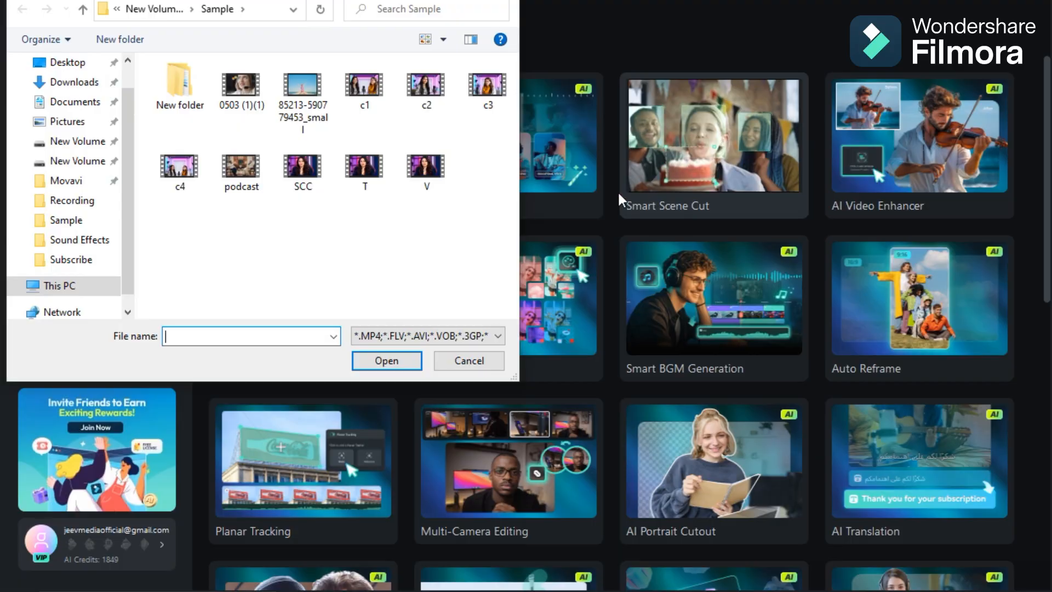
click(303, 167)
click(386, 360)
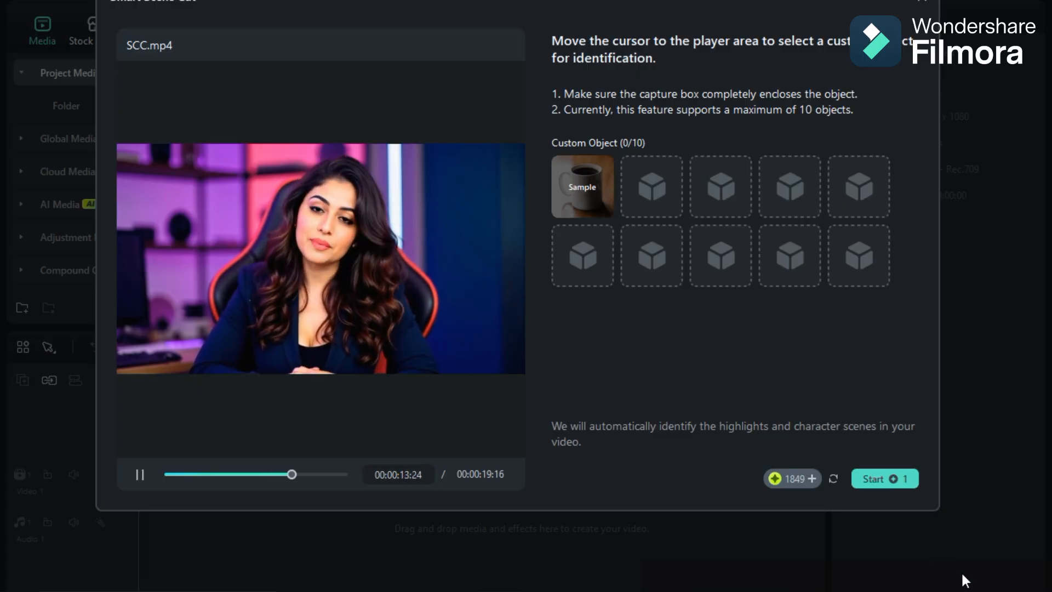
click(144, 472)
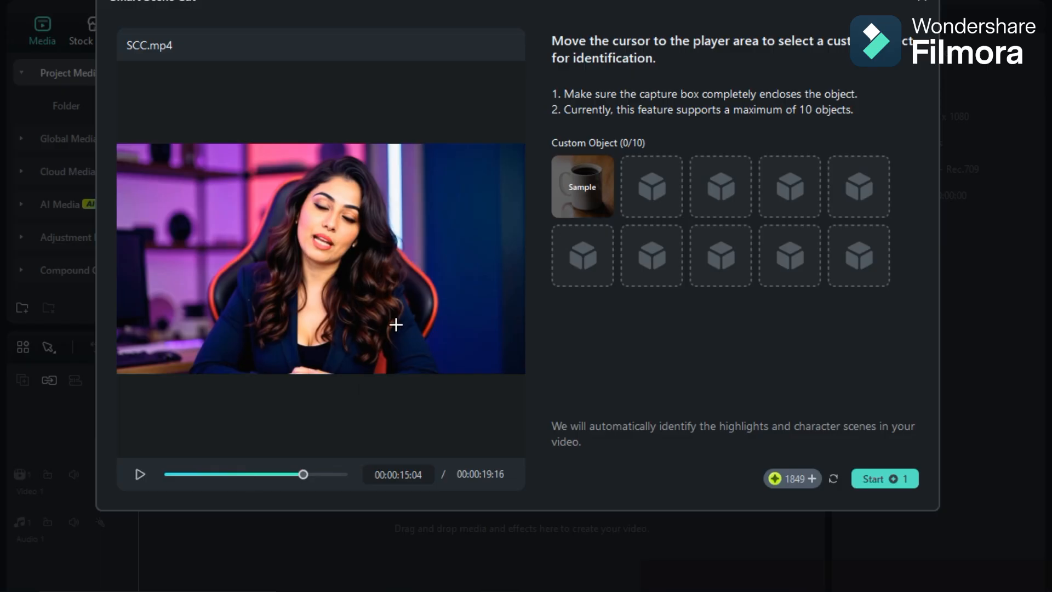
click(875, 481)
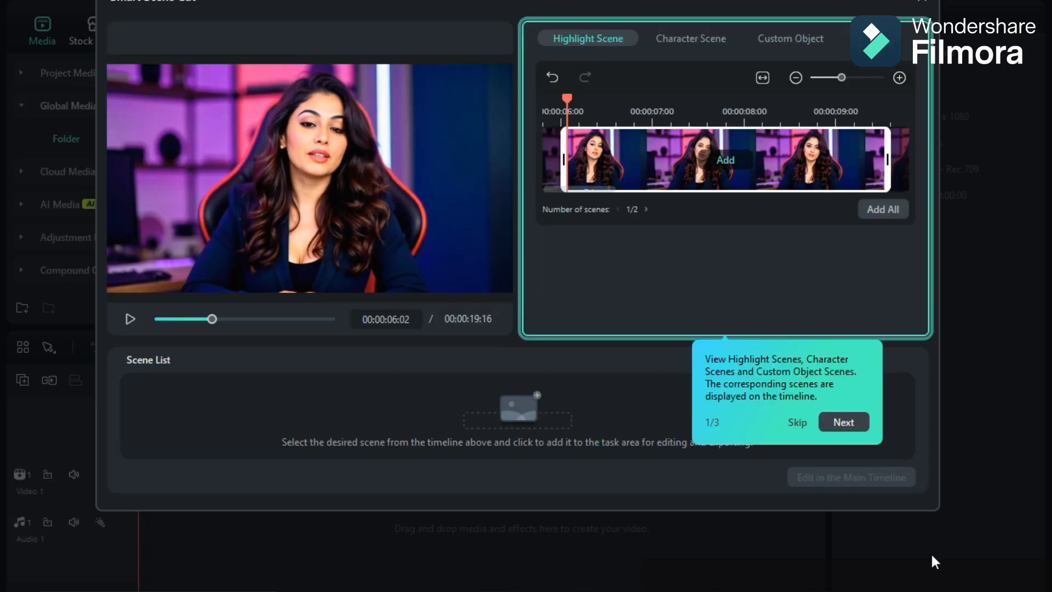
Skip the guide, add the first highlight scene to the scene list and send it to the main timeline
click(796, 422)
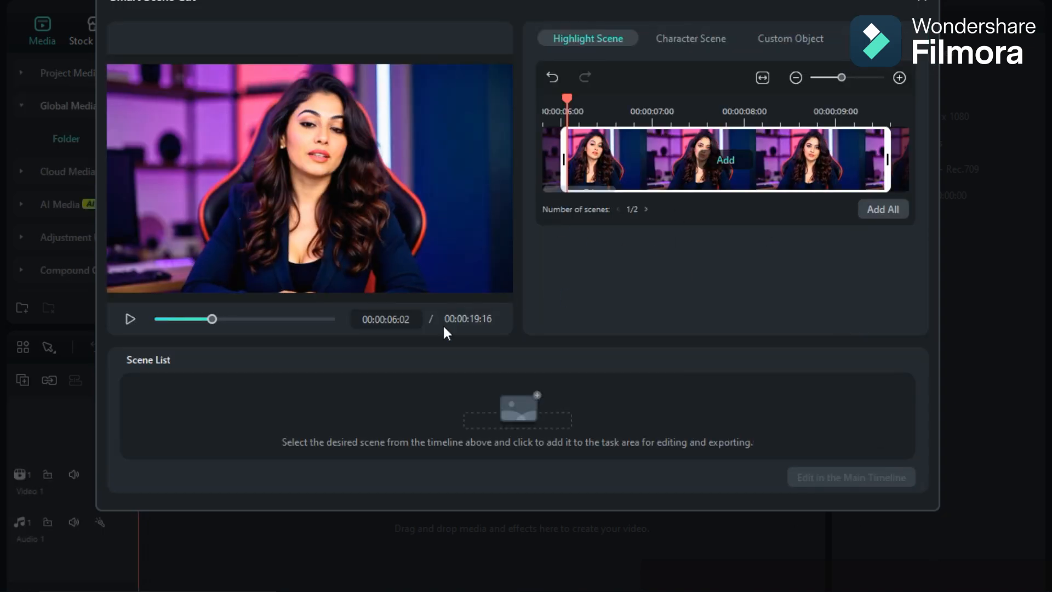
click(725, 159)
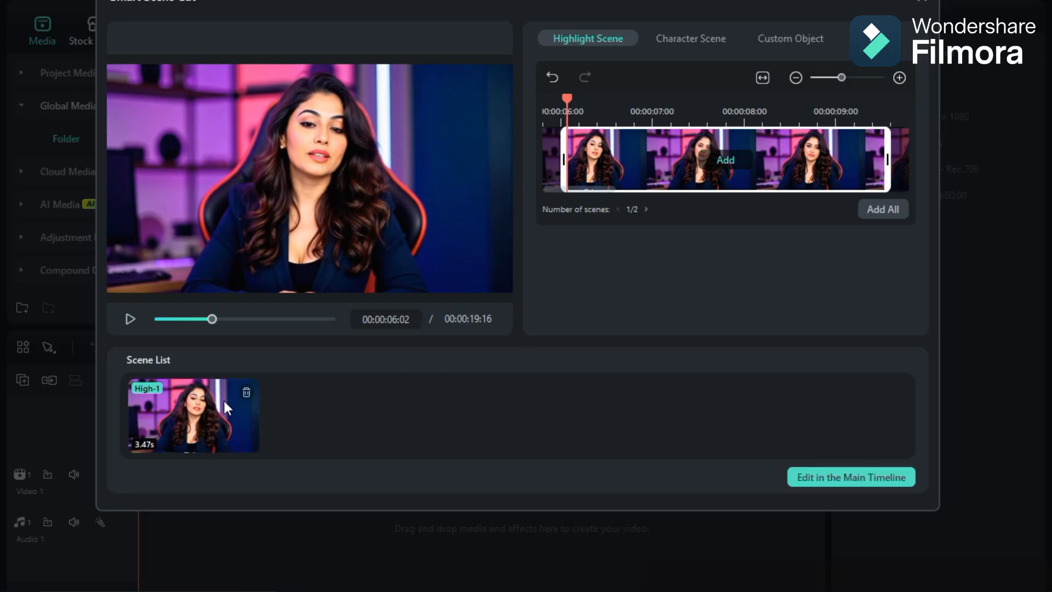
click(853, 480)
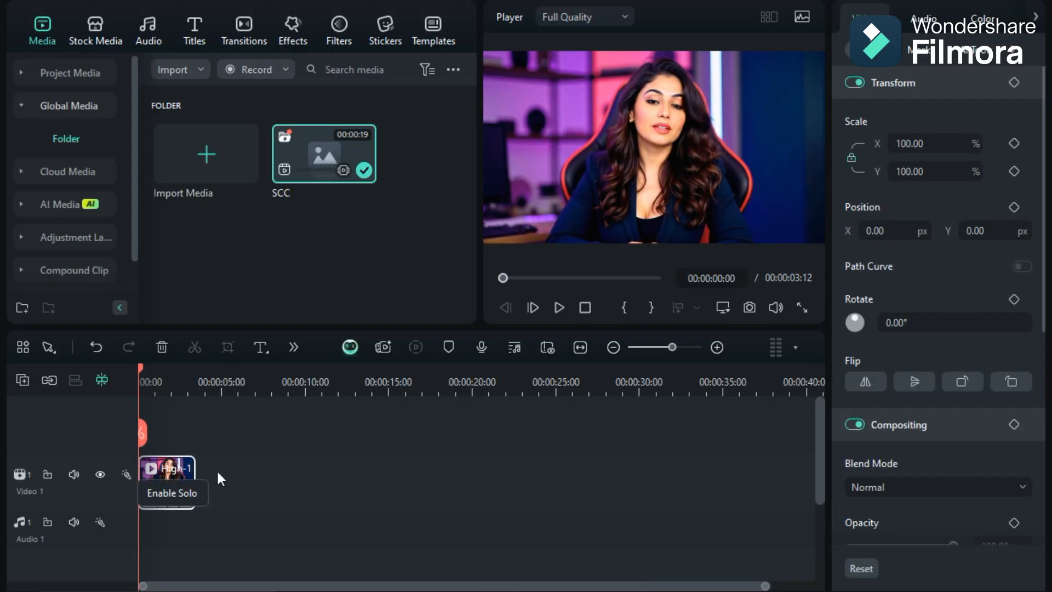
Play the extracted highlight clip on the timeline to check the cut
click(560, 307)
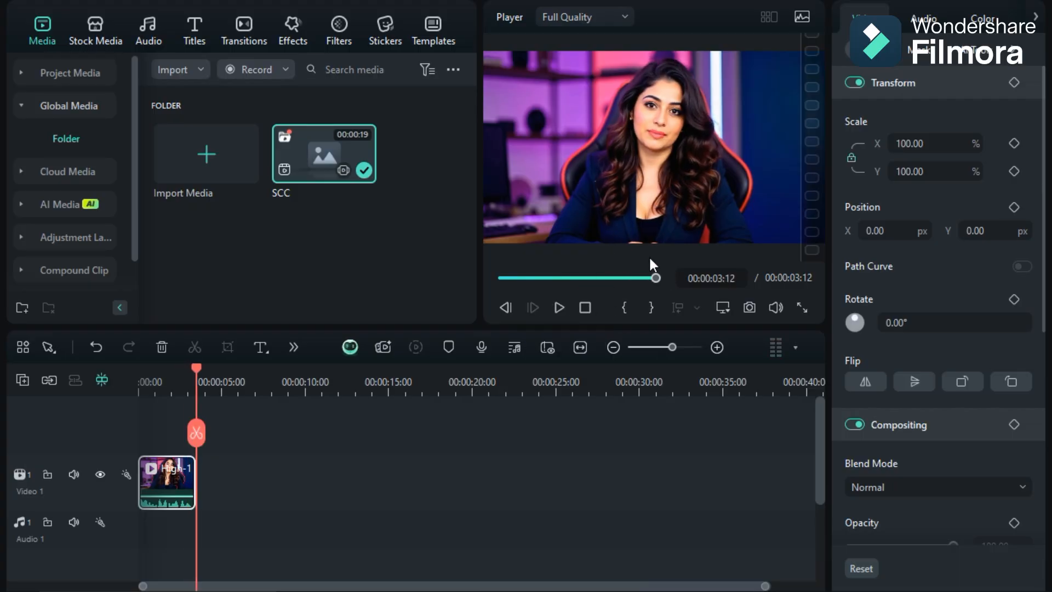
click(559, 307)
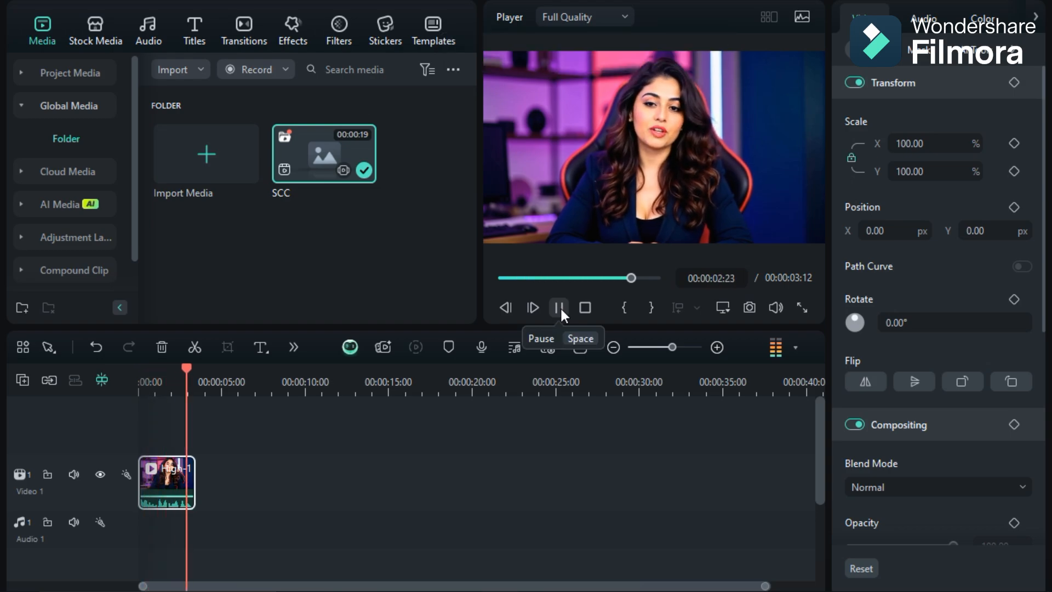
click(559, 307)
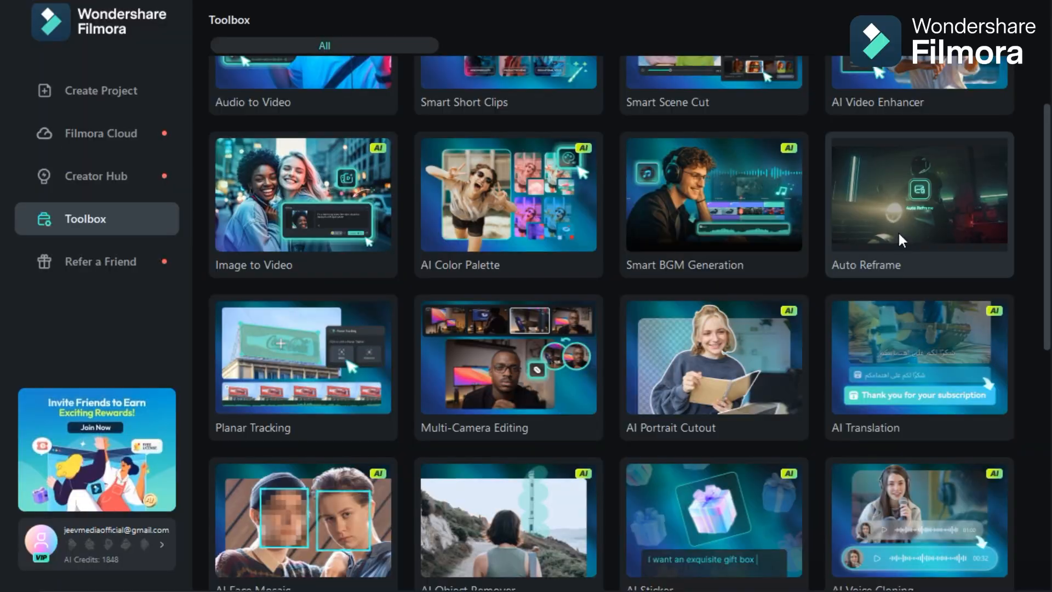
click(901, 193)
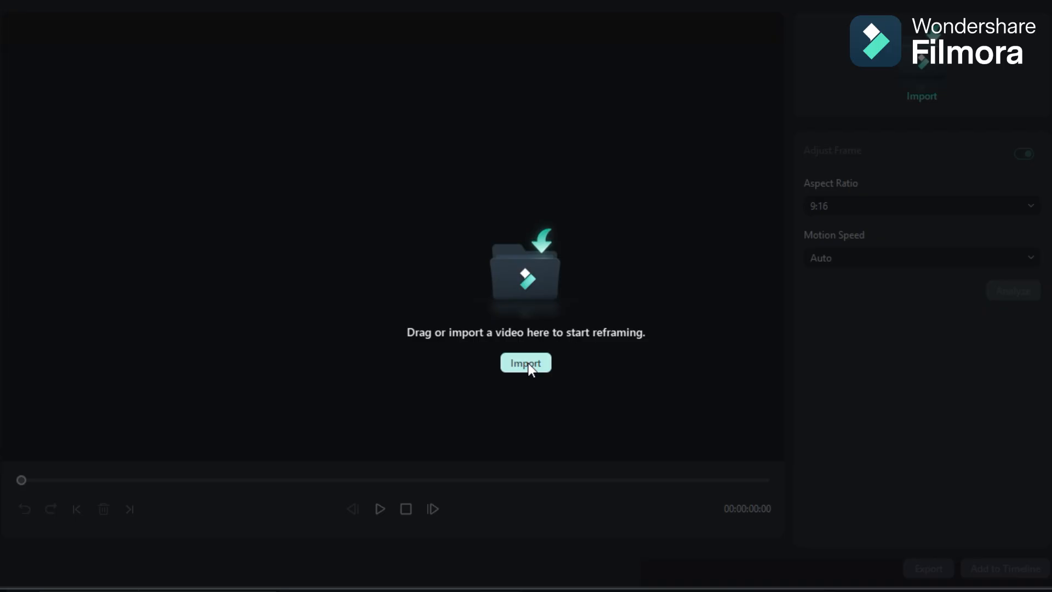
click(528, 363)
click(296, 89)
click(399, 361)
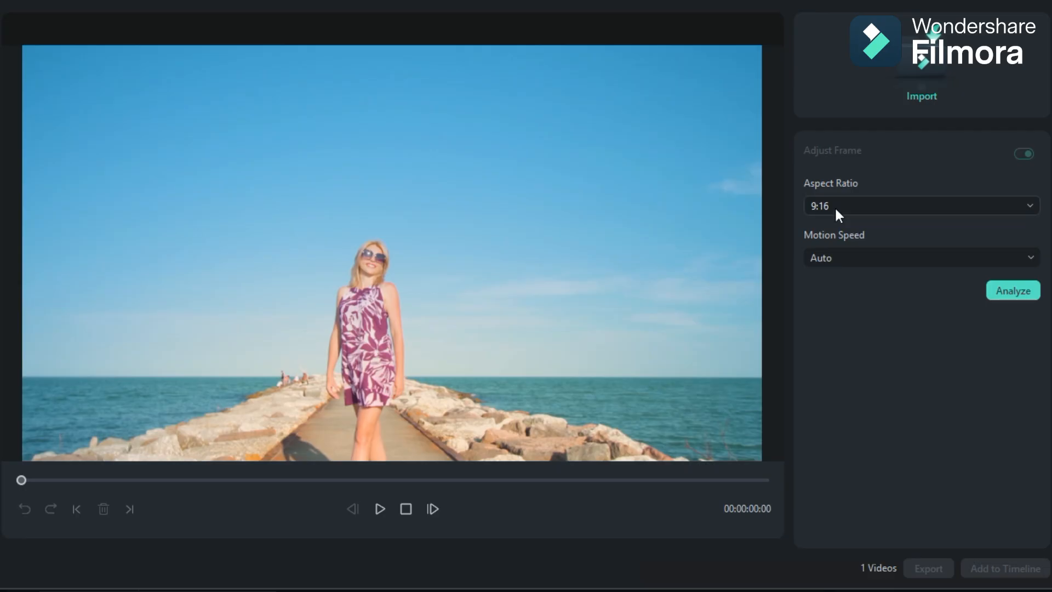
Reframe the video with aspect ratio 9:16 and Auto motion speed, analyze it and play the result
click(834, 206)
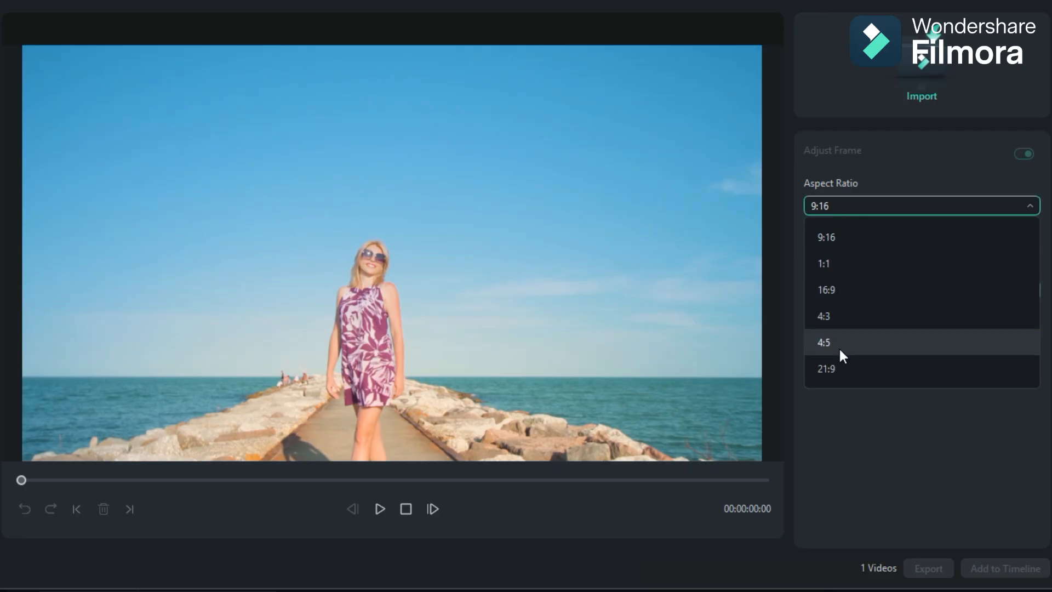
click(830, 237)
click(839, 256)
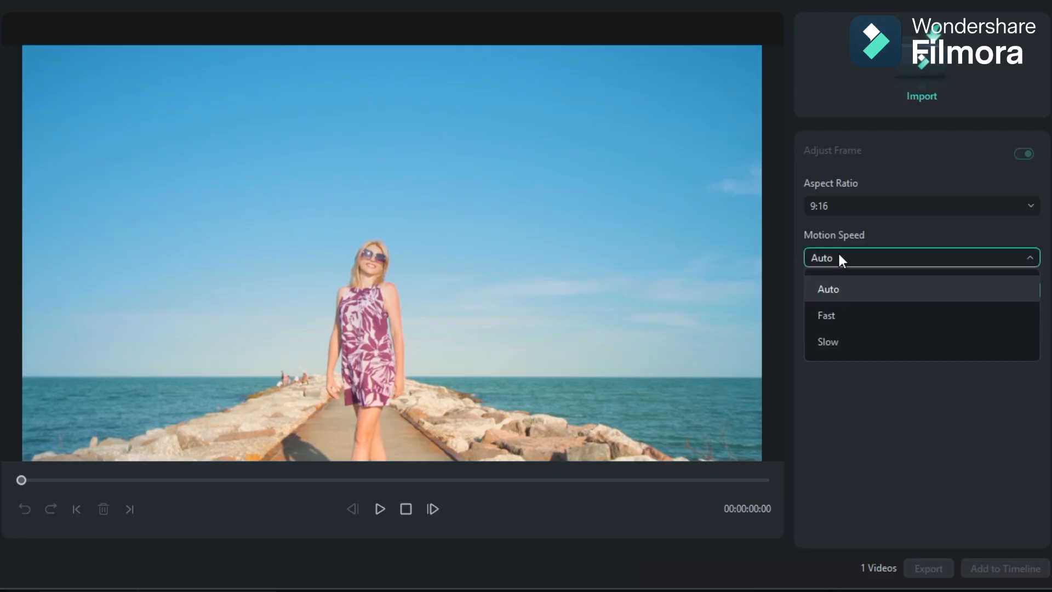
click(826, 290)
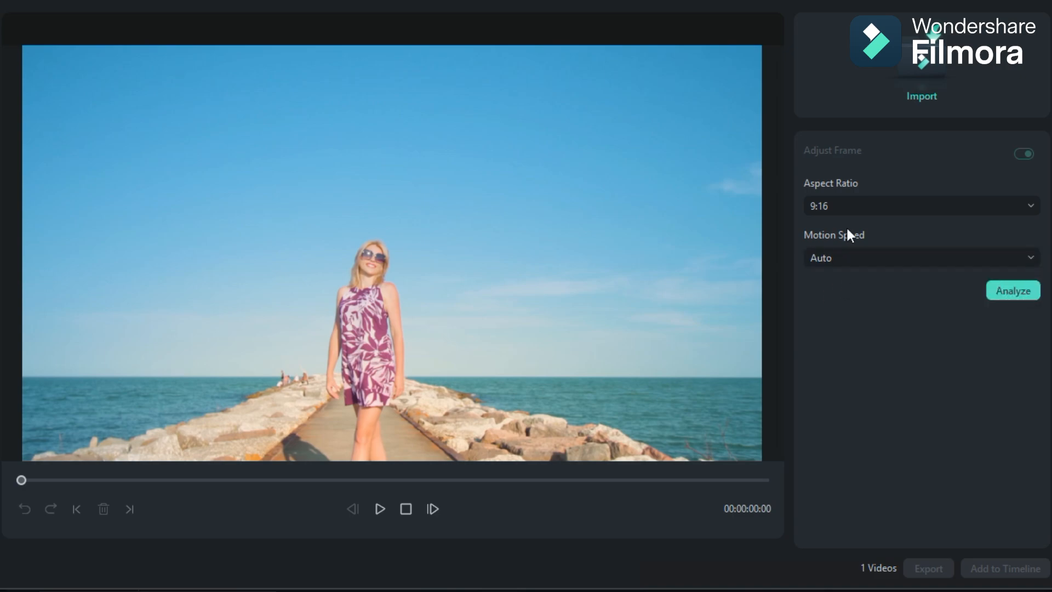
click(1014, 291)
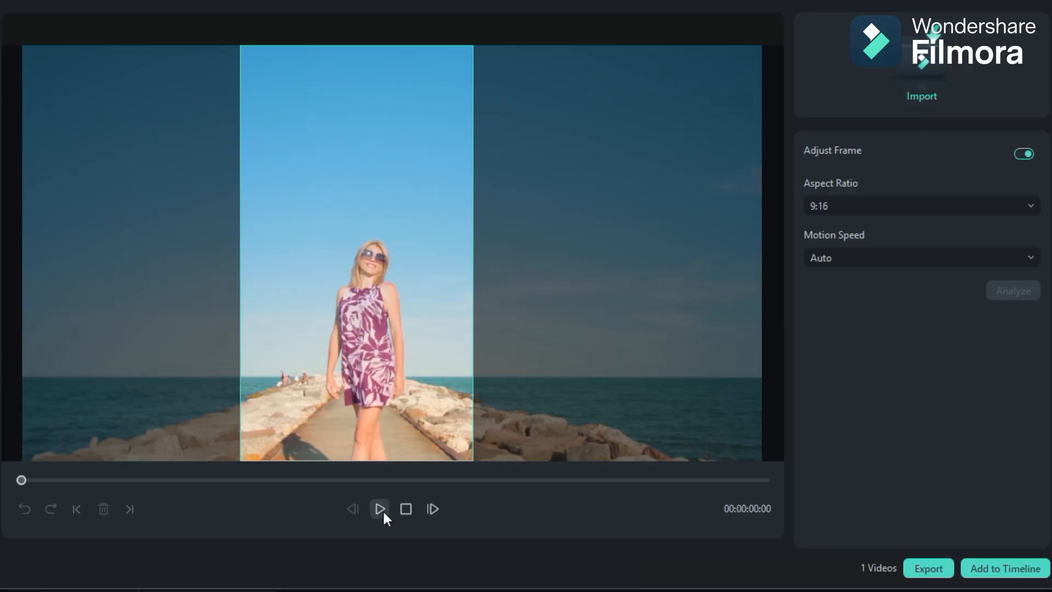
click(383, 509)
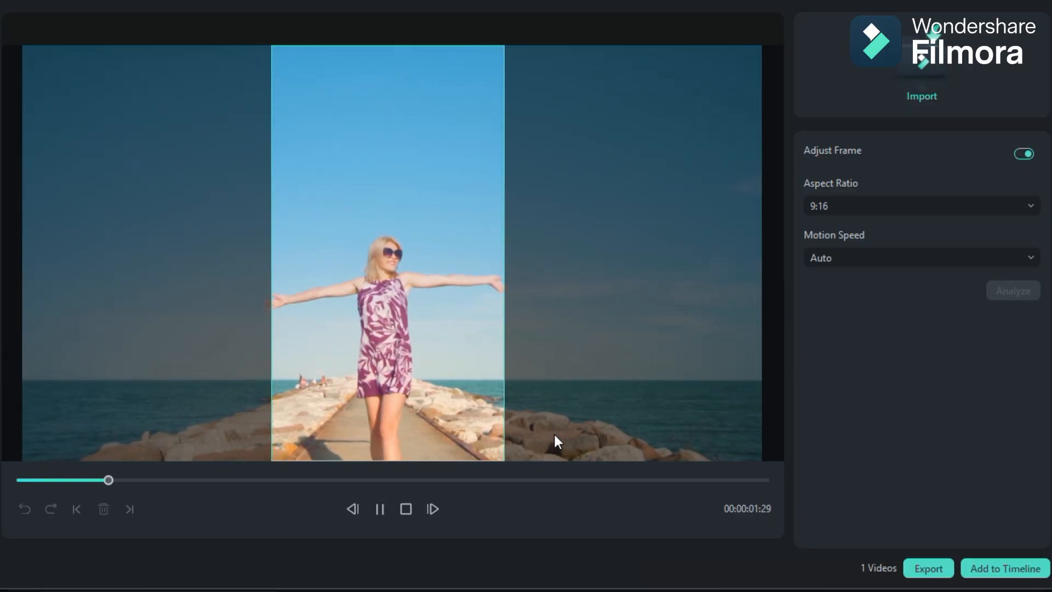